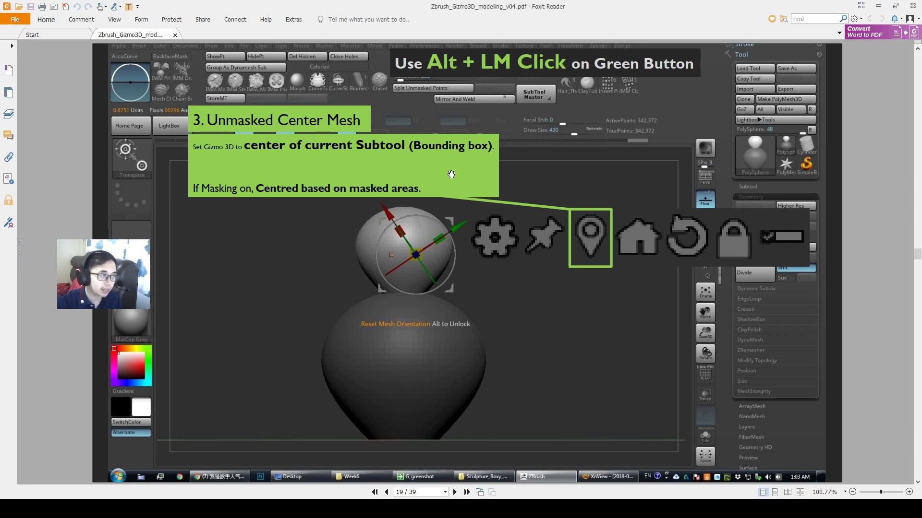
Underline "(Bounding box)" and "Centred based on masked areas" in red on the Unmasked Center Mesh page, and tick both phrases.
{"action": "scroll", "coordinate": [451, 175], "scroll_direction": "down", "scroll_amount": 1}
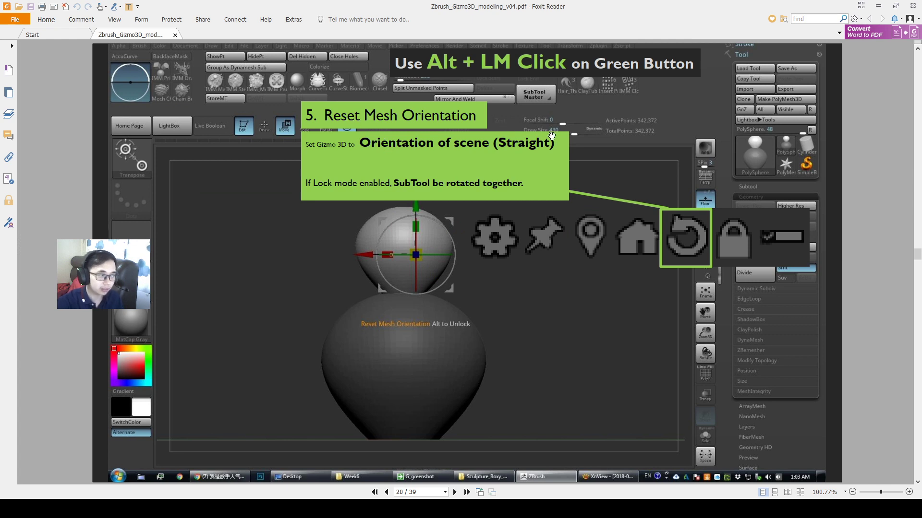
{"action": "scroll", "coordinate": [551, 136], "scroll_direction": "up", "scroll_amount": 1}
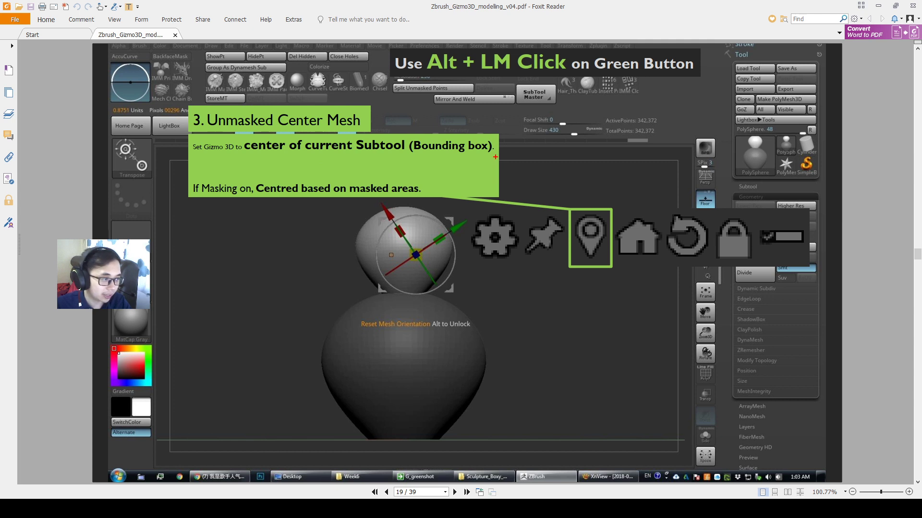
{"action": "mouse_move", "coordinate": [495, 156]}
{"action": "left_mouse_down"}
{"action": "mouse_move", "coordinate": [407, 156]}
{"action": "mouse_move", "coordinate": [496, 154]}
{"action": "left_mouse_up"}
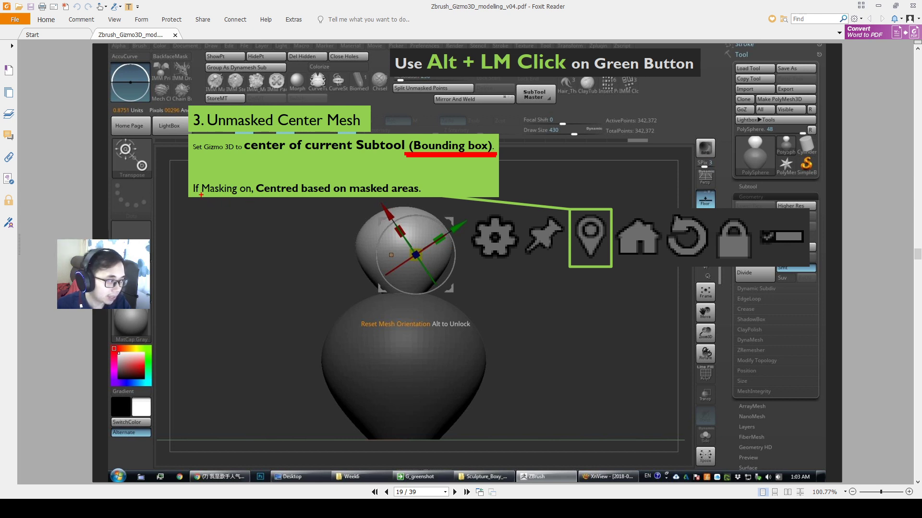
{"action": "left_click_drag", "start_coordinate": [257, 197], "coordinate": [429, 194]}
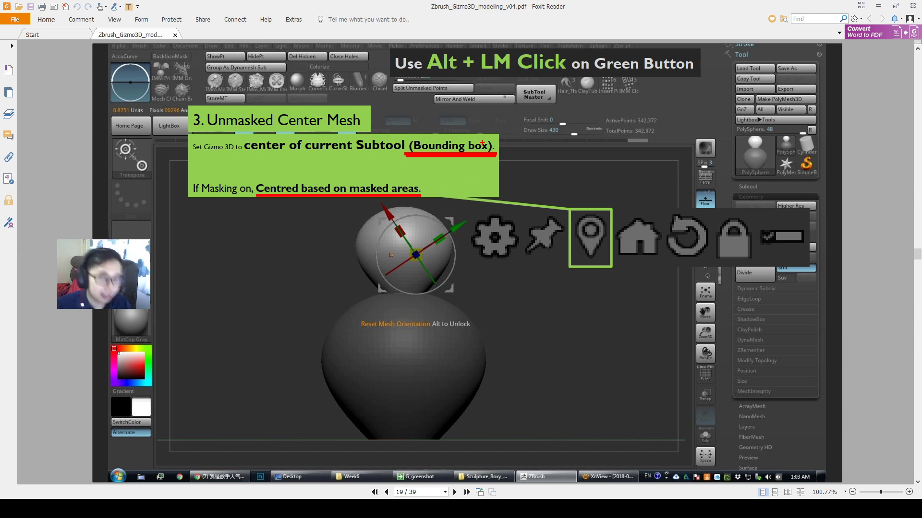
{"action": "left_click_drag", "start_coordinate": [503, 148], "coordinate": [516, 136]}
{"action": "left_click_drag", "start_coordinate": [427, 190], "coordinate": [437, 184]}
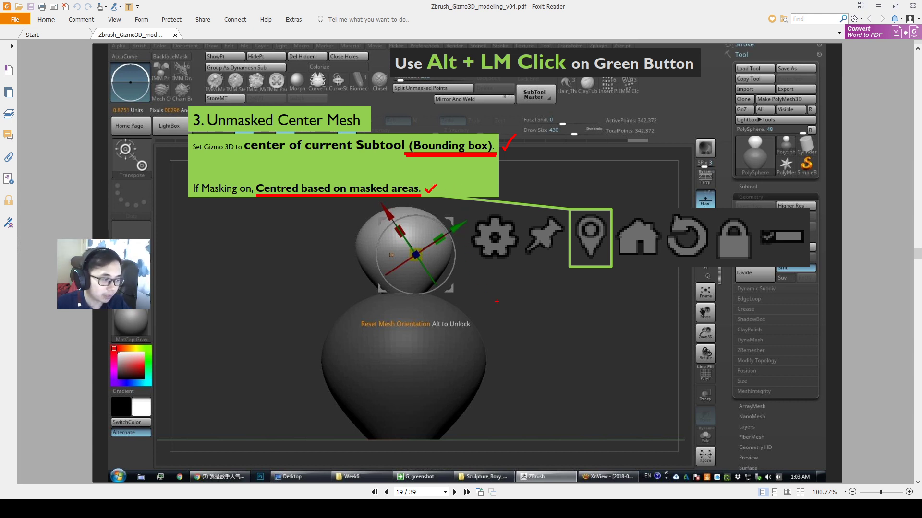
{"action": "mouse_move", "coordinate": [497, 297]}
{"action": "left_mouse_down"}
{"action": "mouse_move", "coordinate": [335, 436]}
{"action": "mouse_move", "coordinate": [307, 442]}
{"action": "mouse_move", "coordinate": [317, 439]}
{"action": "left_mouse_up"}
{"action": "key", "text": "ctrl+z"}
{"action": "mouse_move", "coordinate": [489, 296]}
{"action": "left_mouse_down"}
{"action": "mouse_move", "coordinate": [304, 422]}
{"action": "mouse_move", "coordinate": [320, 441]}
{"action": "left_mouse_up"}
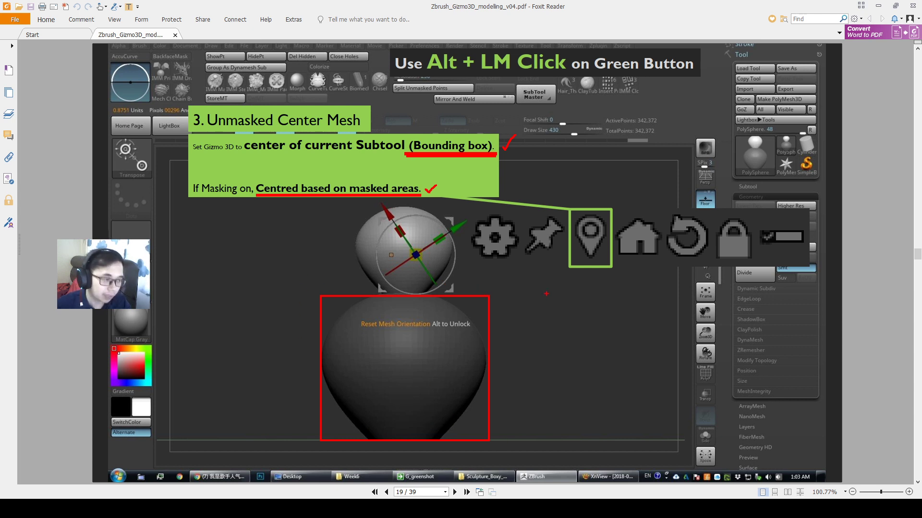
{"action": "key", "text": "ctrl+z"}
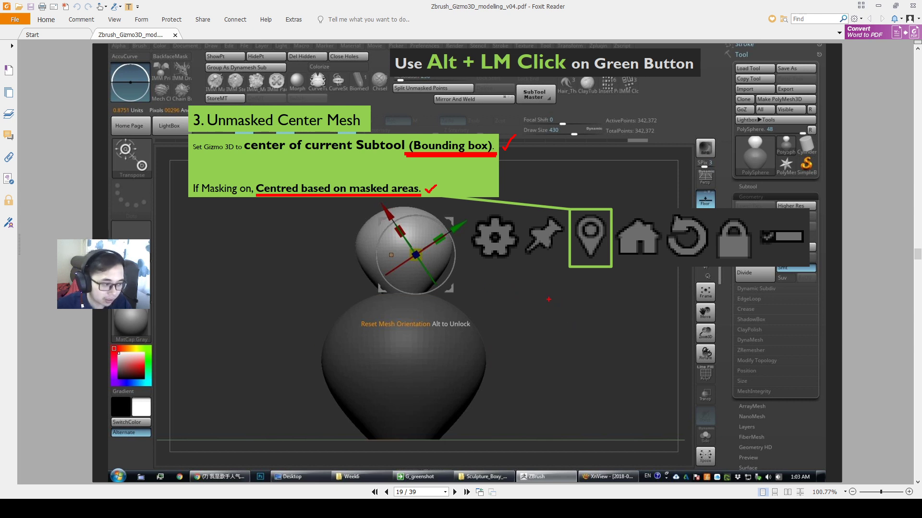
{"action": "left_click_drag", "start_coordinate": [548, 299], "coordinate": [378, 397]}
{"action": "key", "text": "ctrl+z"}
Frame the lower sphere in the page's picture with a wide red rectangle.
{"action": "left_click_drag", "start_coordinate": [324, 293], "coordinate": [517, 440], "text": "ctrl+shift"}
{"action": "left_click_drag", "start_coordinate": [546, 298], "coordinate": [346, 432], "text": "ctrl+shift"}
{"action": "left_click_drag", "start_coordinate": [319, 294], "coordinate": [558, 443], "text": "ctrl+shift"}
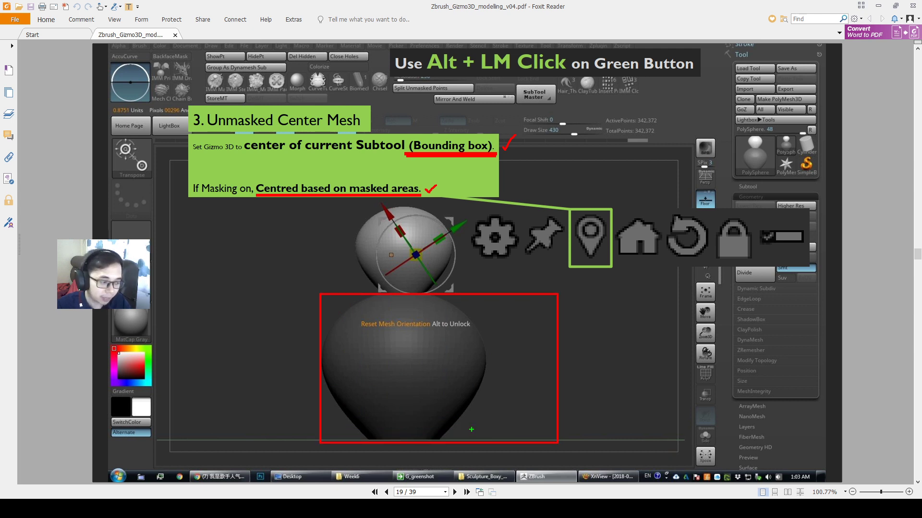
{"action": "mouse_move", "coordinate": [471, 425]}
{"action": "left_mouse_down"}
{"action": "mouse_move", "coordinate": [468, 435]}
{"action": "mouse_move", "coordinate": [502, 438]}
{"action": "left_mouse_up"}
{"action": "mouse_move", "coordinate": [513, 422]}
{"action": "left_mouse_down"}
{"action": "mouse_move", "coordinate": [516, 441]}
{"action": "mouse_move", "coordinate": [532, 447]}
{"action": "mouse_move", "coordinate": [556, 437]}
{"action": "left_mouse_up"}
{"action": "key", "text": "ctrl+z"}
{"action": "key", "text": "ctrl+z"}
{"action": "key", "text": "ctrl+z"}
{"action": "key", "text": "ctrl+z"}
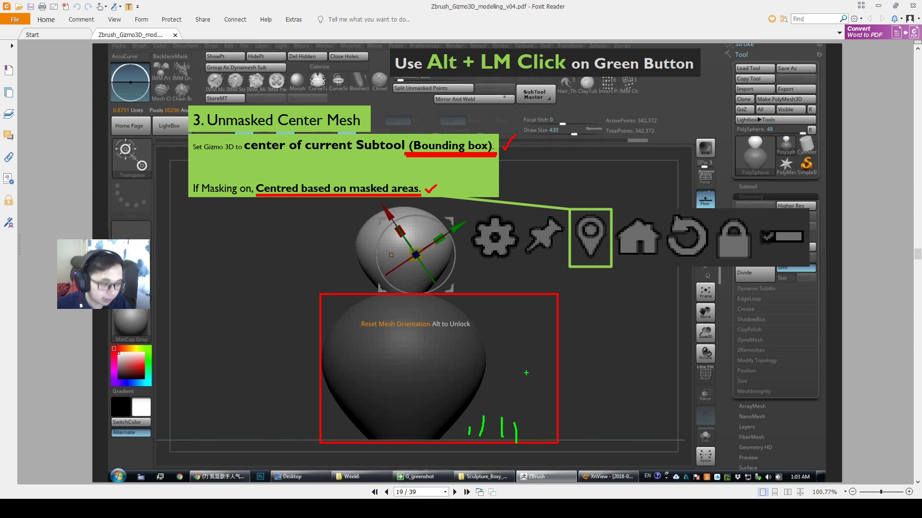
{"action": "key", "text": "ctrl+z"}
{"action": "key", "text": "ctrl+z"}
{"action": "key", "text": "ctrl+z"}
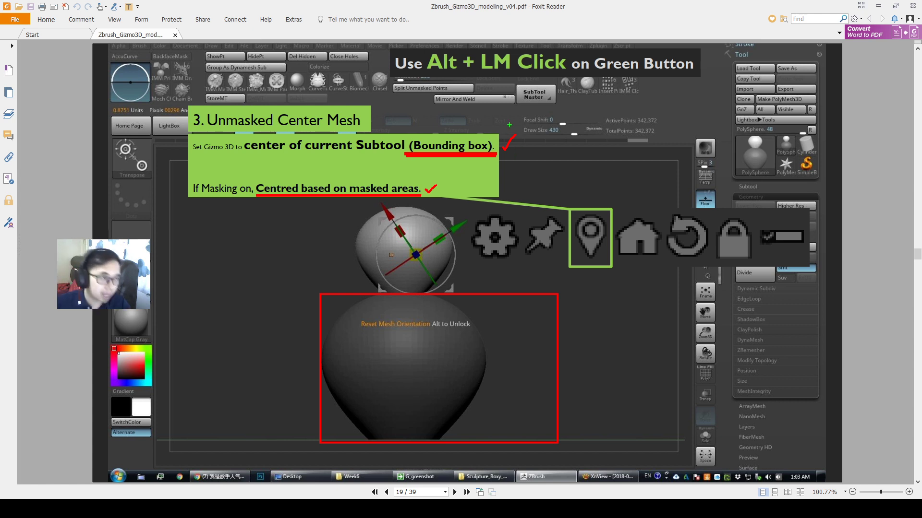
Replace the markup with a red box around the upper sphere's left half and an arrow from the location pin icon to the gizmo.
{"action": "left_click_drag", "start_coordinate": [502, 154], "coordinate": [515, 140]}
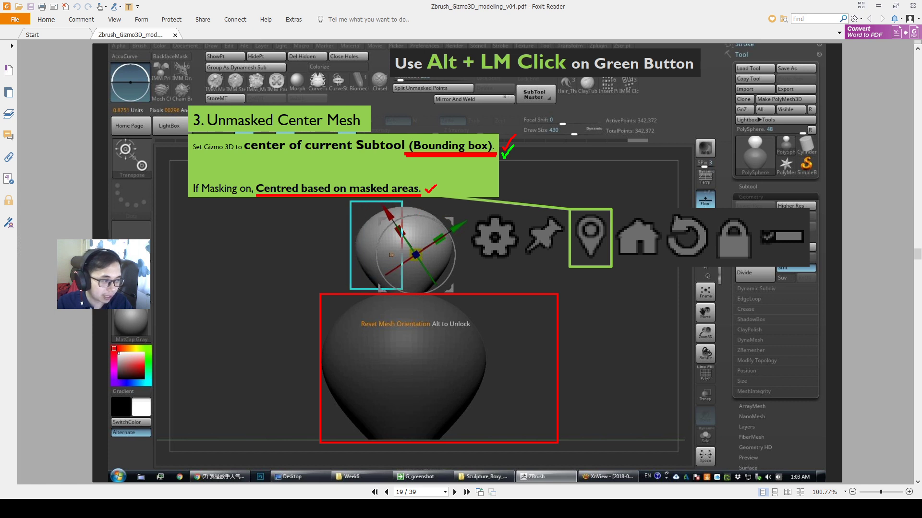
{"action": "key", "text": "Escape"}
{"action": "key", "text": "ctrl+2"}
{"action": "left_click_drag", "start_coordinate": [411, 197], "coordinate": [345, 301], "text": "ctrl"}
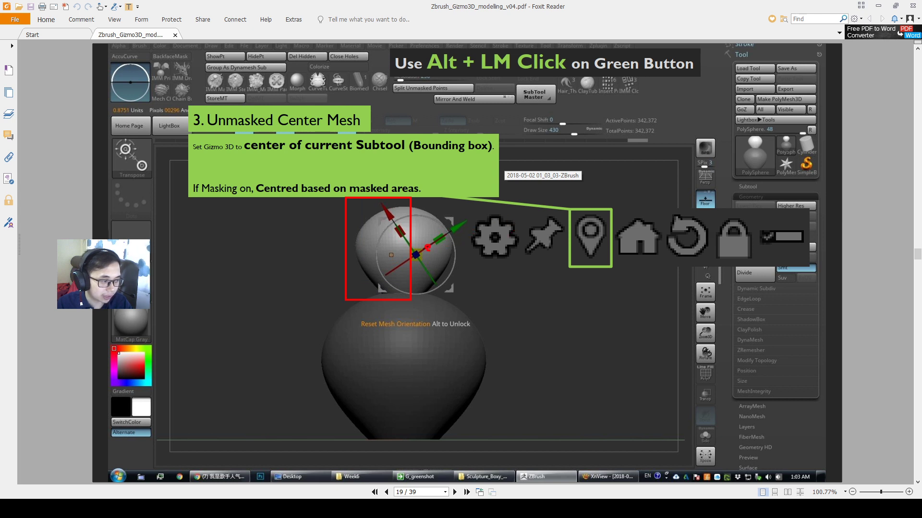
{"action": "left_click_drag", "start_coordinate": [594, 253], "coordinate": [444, 246]}
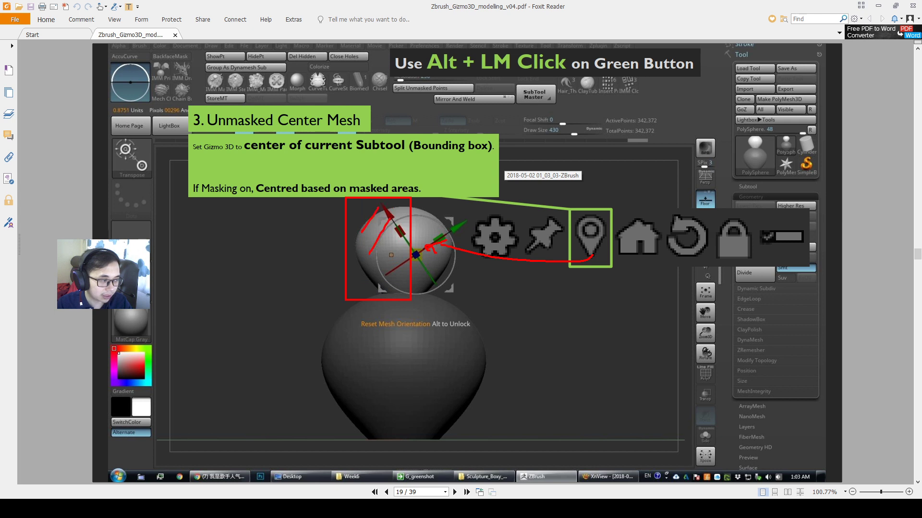
{"action": "key", "text": "e"}
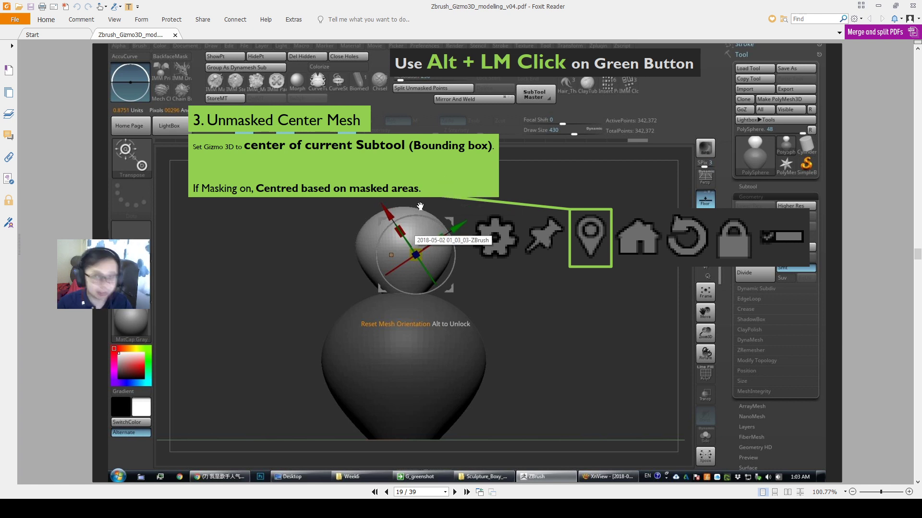
Compare the gizmo's orientation on the Unmasked Center Mesh page with that on the Reset Mesh Orientation page.
{"action": "scroll", "coordinate": [526, 216], "scroll_direction": "down", "scroll_amount": 1}
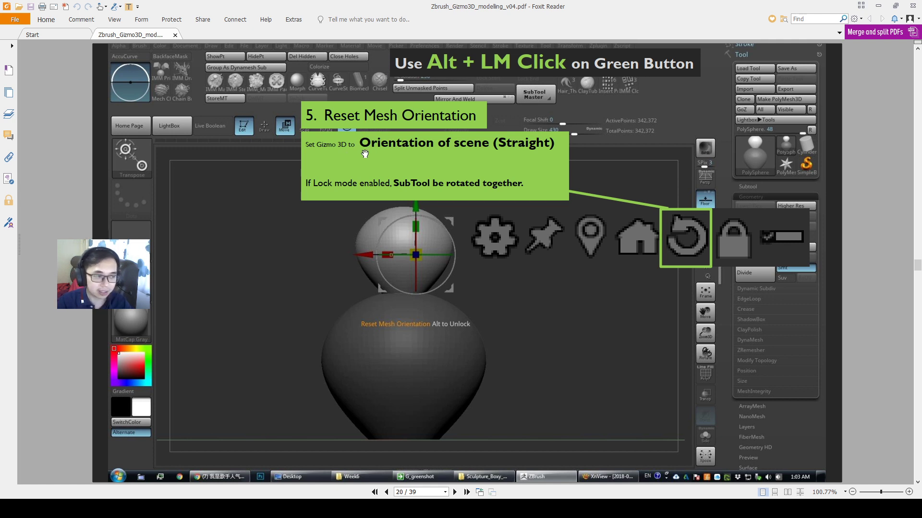
{"action": "scroll", "coordinate": [365, 154], "scroll_direction": "up", "scroll_amount": 2}
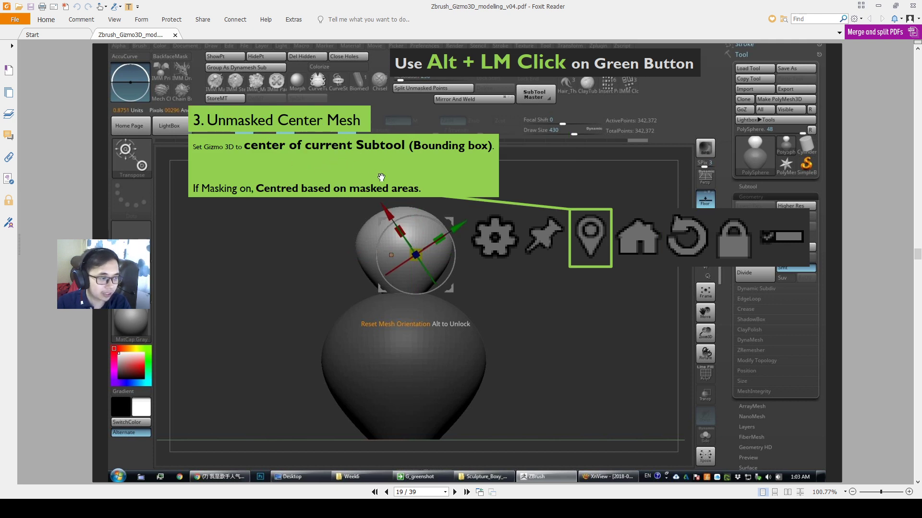
{"action": "scroll", "coordinate": [408, 223], "scroll_direction": "down", "scroll_amount": 2}
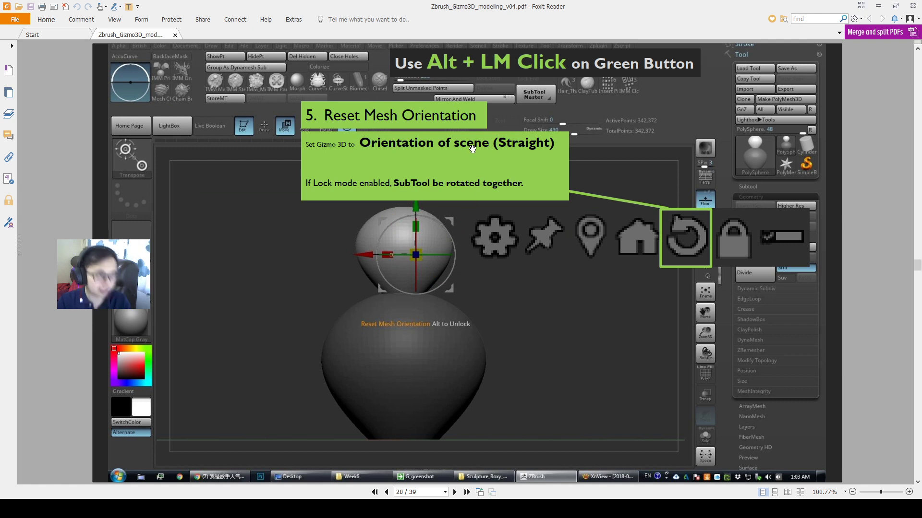
{"action": "scroll", "coordinate": [471, 148], "scroll_direction": "up", "scroll_amount": 2}
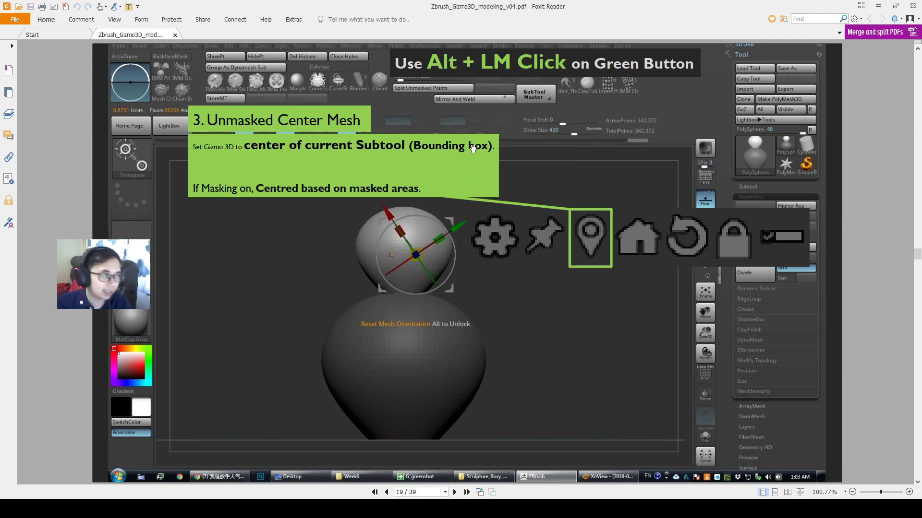
{"action": "scroll", "coordinate": [468, 137], "scroll_direction": "down", "scroll_amount": 2}
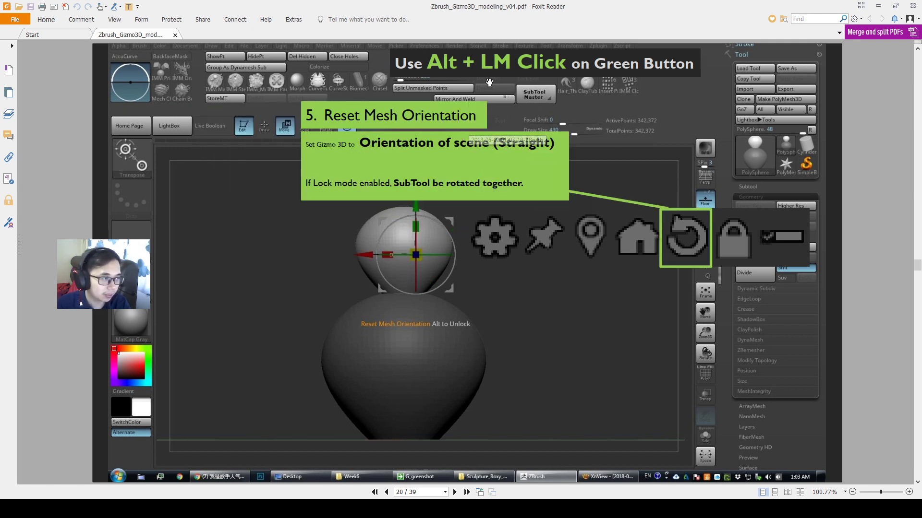
{"action": "scroll", "coordinate": [565, 137], "scroll_direction": "up", "scroll_amount": 2}
{"action": "scroll", "coordinate": [565, 137], "scroll_direction": "down", "scroll_amount": 2}
{"action": "scroll", "coordinate": [576, 153], "scroll_direction": "up", "scroll_amount": 2}
{"action": "scroll", "coordinate": [642, 284], "scroll_direction": "down", "scroll_amount": 2}
{"action": "scroll", "coordinate": [680, 237], "scroll_direction": "up", "scroll_amount": 2}
{"action": "scroll", "coordinate": [680, 237], "scroll_direction": "down", "scroll_amount": 2}
{"action": "scroll", "coordinate": [681, 237], "scroll_direction": "up", "scroll_amount": 2}
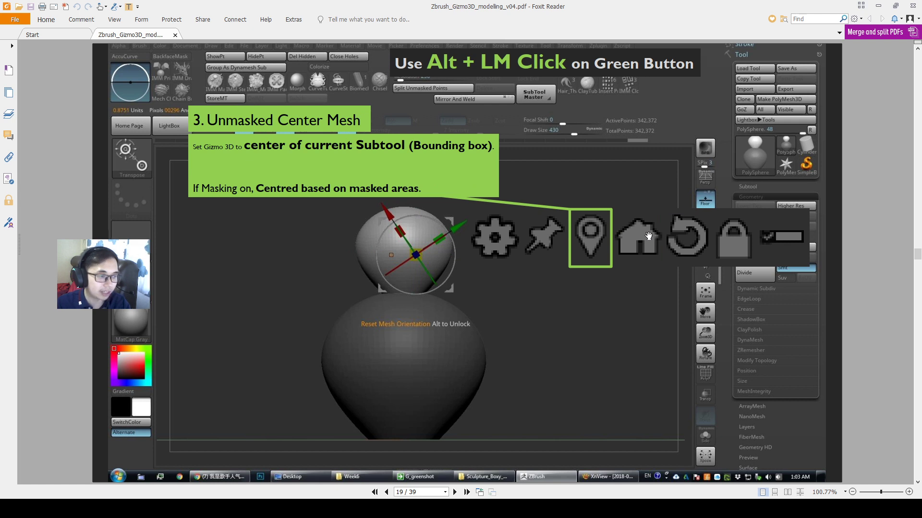
{"action": "scroll", "coordinate": [674, 218], "scroll_direction": "down", "scroll_amount": 2}
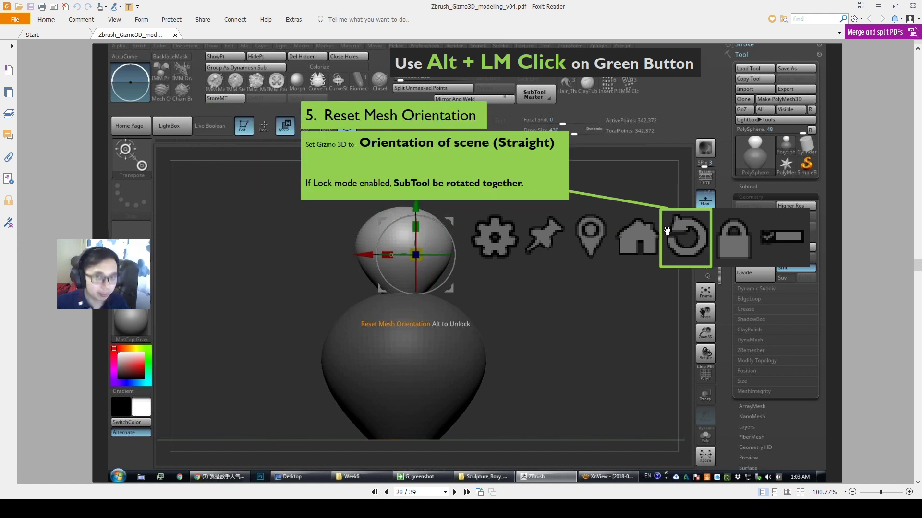
{"action": "scroll", "coordinate": [649, 215], "scroll_direction": "up", "scroll_amount": 2}
{"action": "scroll", "coordinate": [619, 259], "scroll_direction": "down", "scroll_amount": 2}
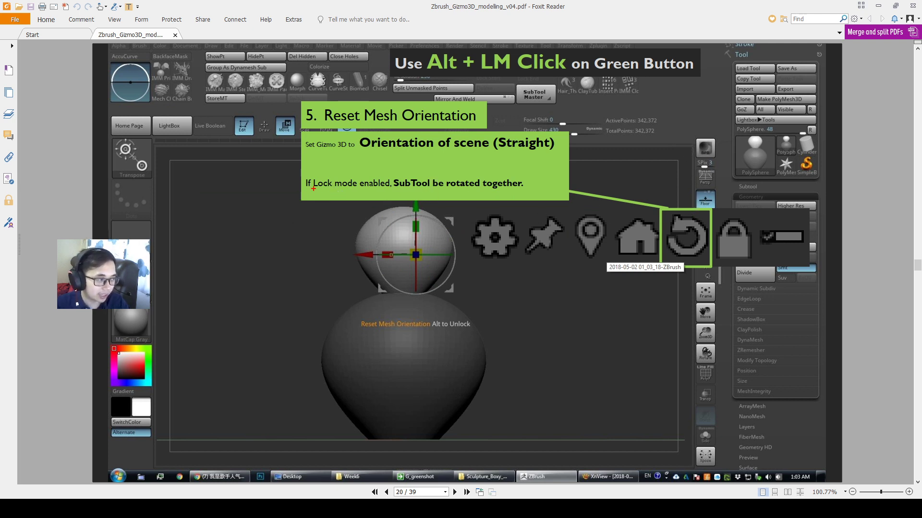
Underline "Lock mode enabled" in red, clear the markup and read on through the lock and masking examples to page 23.
{"action": "left_click_drag", "start_coordinate": [311, 190], "coordinate": [393, 190]}
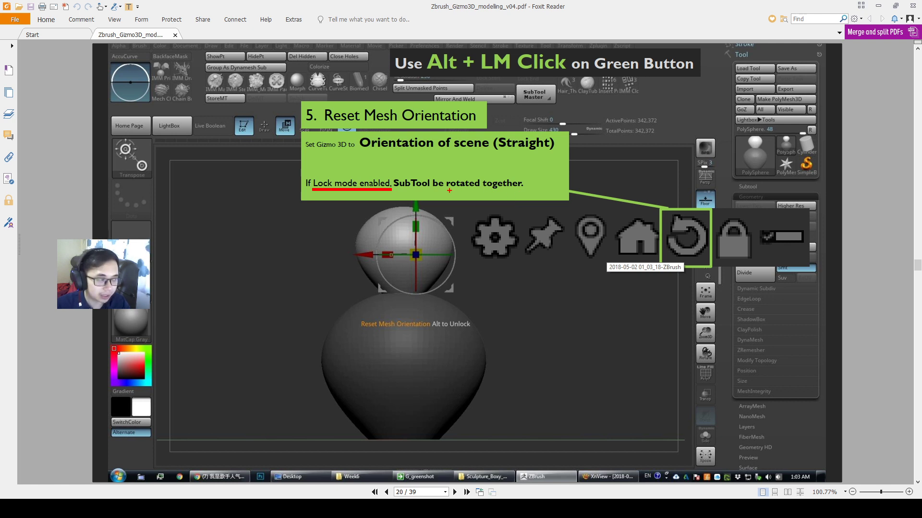
{"action": "key", "text": "Escape"}
{"action": "scroll", "coordinate": [304, 192], "scroll_direction": "down", "scroll_amount": 1}
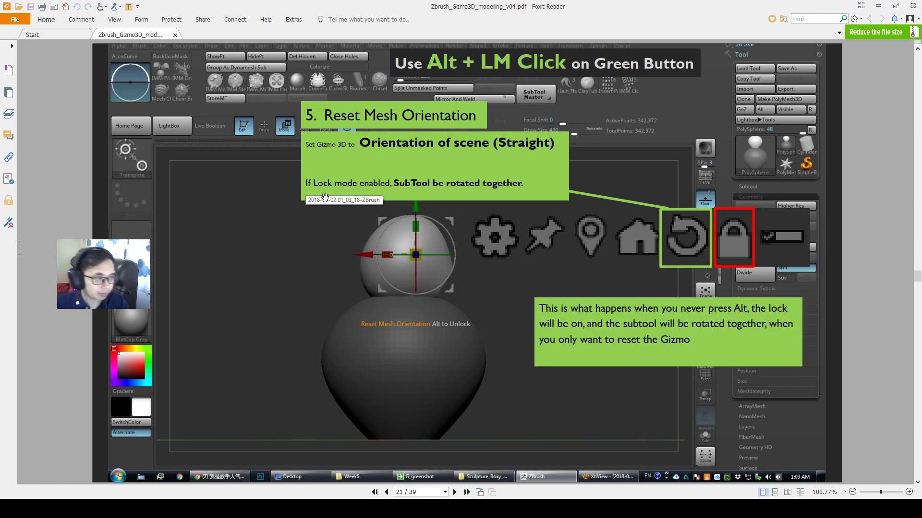
{"action": "scroll", "coordinate": [379, 206], "scroll_direction": "down", "scroll_amount": 1}
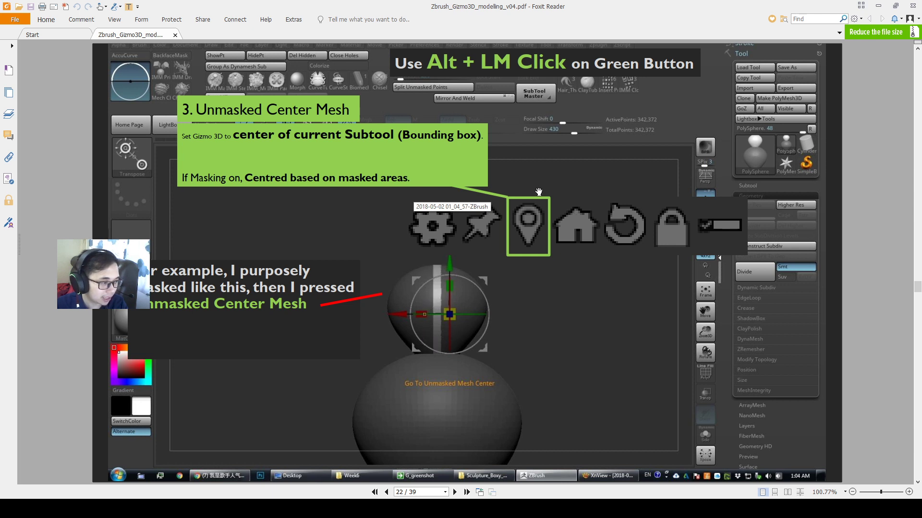
{"action": "scroll", "coordinate": [490, 252], "scroll_direction": "down", "scroll_amount": 2}
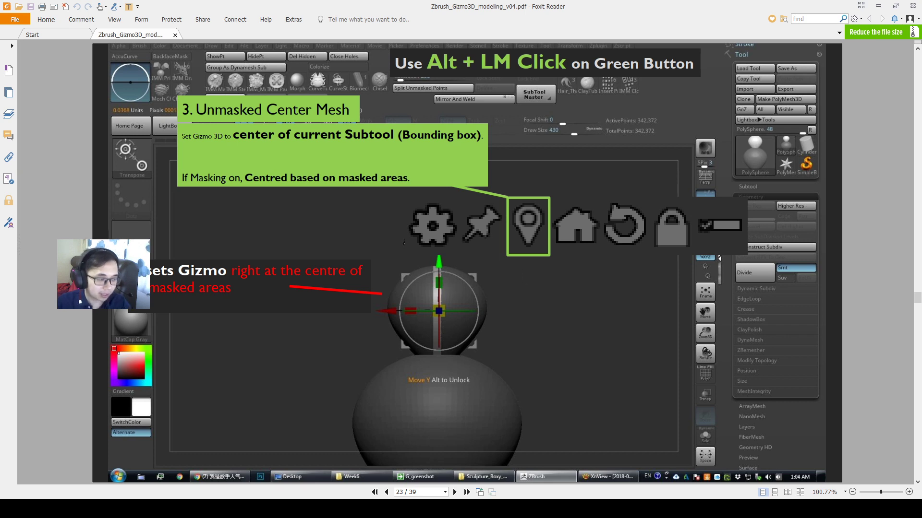
Switch to ZBrush, mask the smaller sphere and split the unmasked points into a separate subtool.
{"action": "key", "text": "alt+Tab"}
{"action": "left_click_drag", "start_coordinate": [461, 259], "coordinate": [474, 271], "text": "alt"}
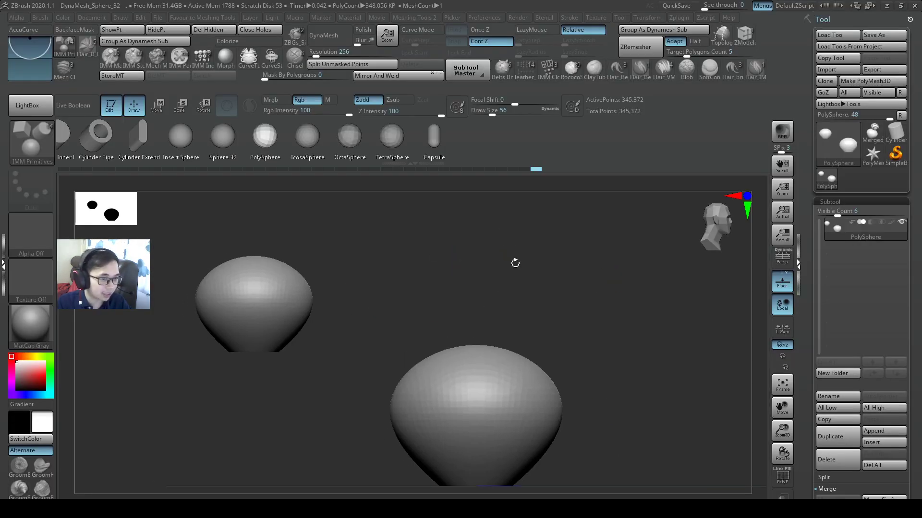
{"action": "left_click_drag", "start_coordinate": [312, 330], "coordinate": [319, 300], "text": "alt"}
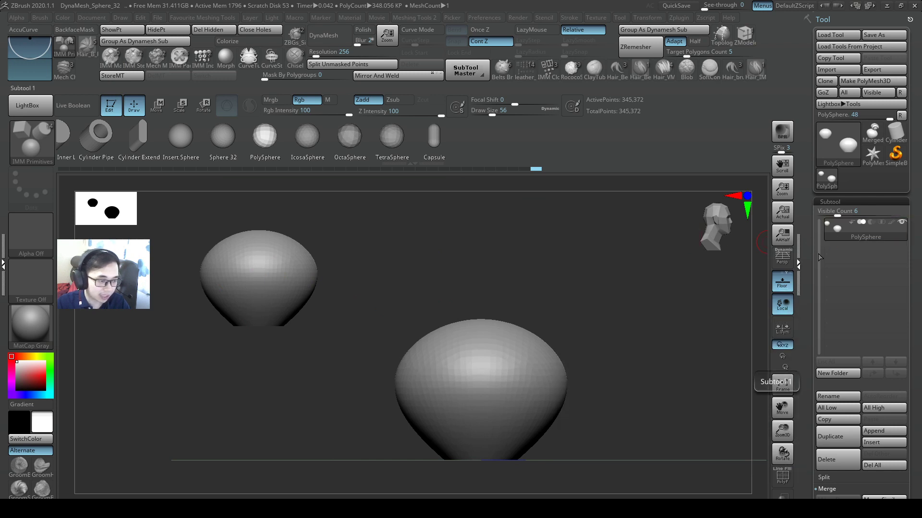
{"action": "left_click_drag", "start_coordinate": [346, 216], "coordinate": [194, 372], "text": "ctrl"}
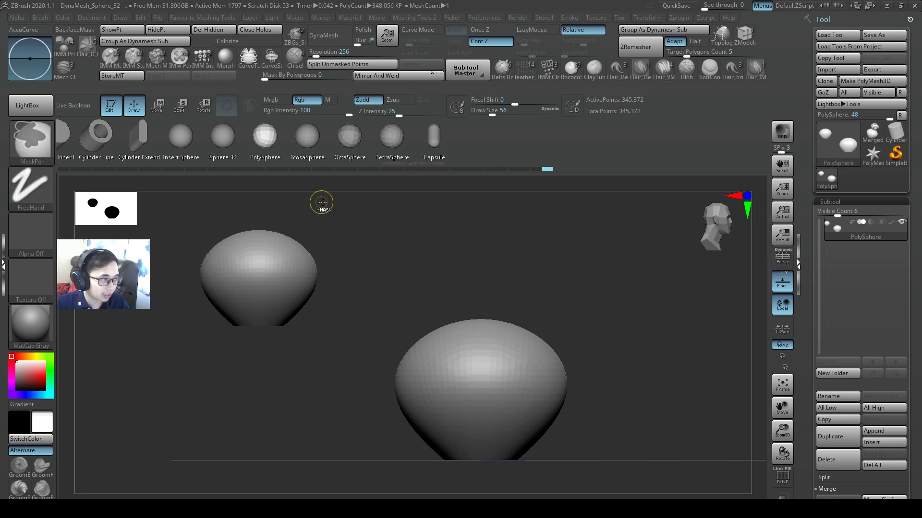
{"action": "left_click", "coordinate": [352, 64]}
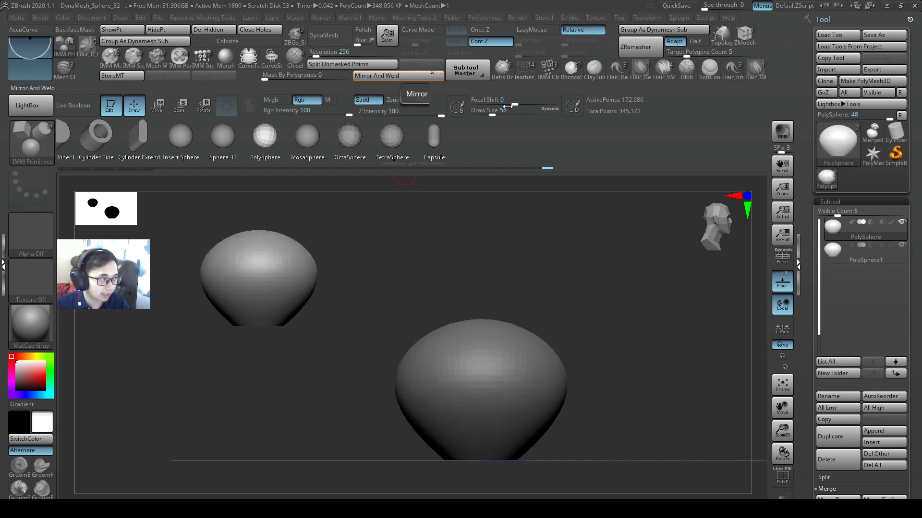
Make the smaller sphere's PolySphere subtool active and bring up the Move gizmo on it.
{"action": "left_click", "coordinate": [835, 251]}
{"action": "left_click", "coordinate": [836, 249]}
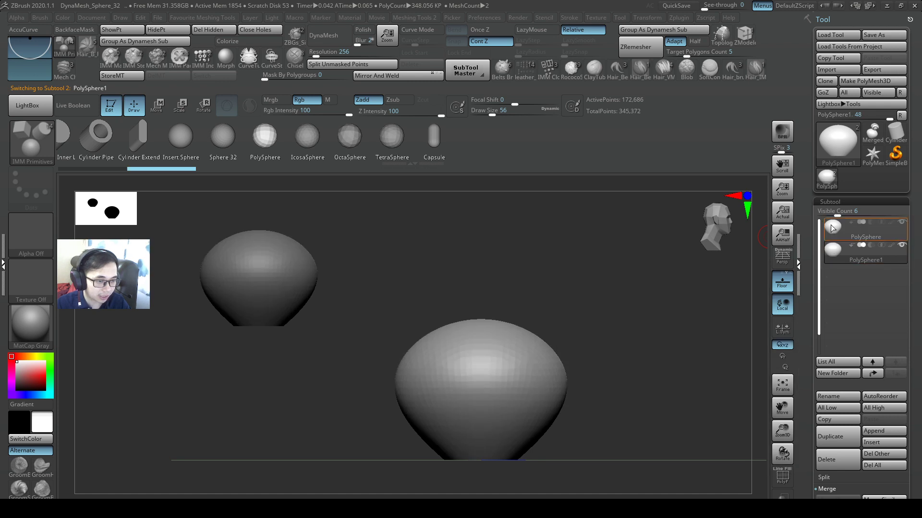
{"action": "left_click", "coordinate": [832, 230]}
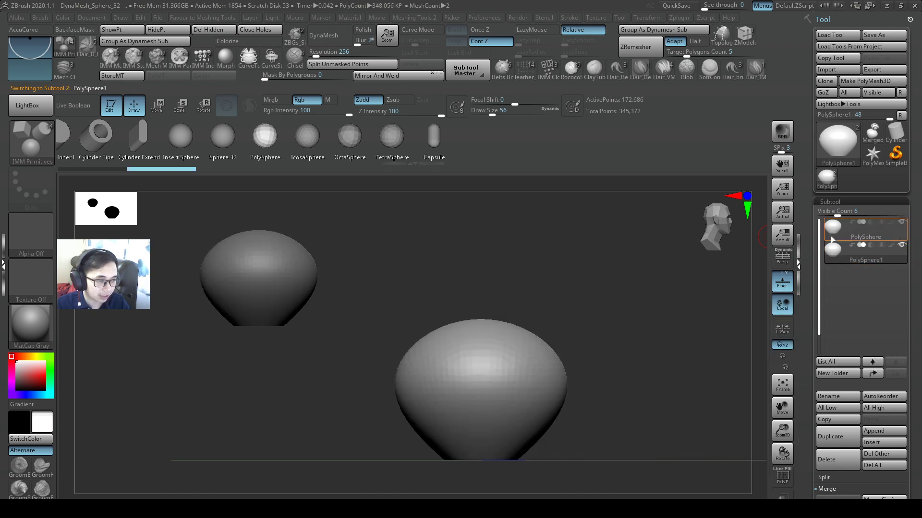
{"action": "key", "text": "w"}
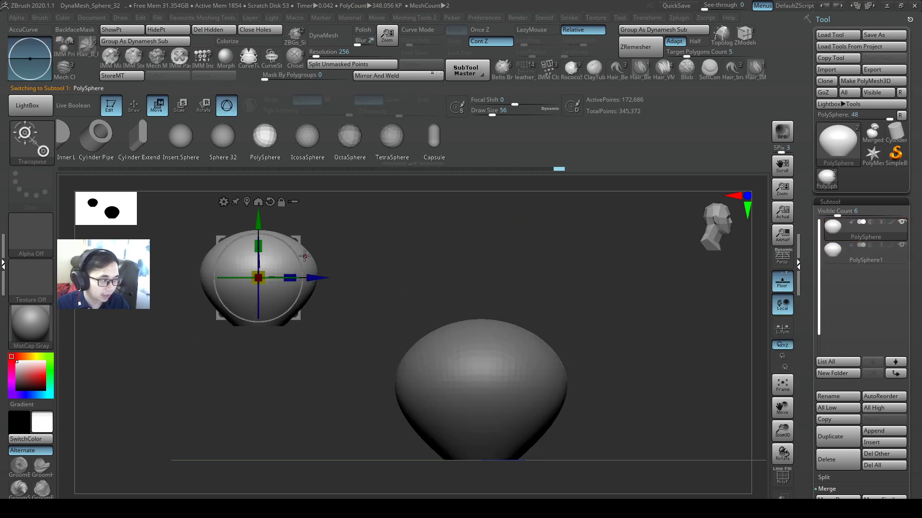
Tilt the unlocked gizmo and shift it away from the smaller sphere's centre toward its lower edge, without transforming the mesh.
{"action": "left_click_drag", "start_coordinate": [296, 255], "coordinate": [268, 235], "text": "alt"}
{"action": "right_click_drag", "start_coordinate": [294, 267], "coordinate": [297, 292]}
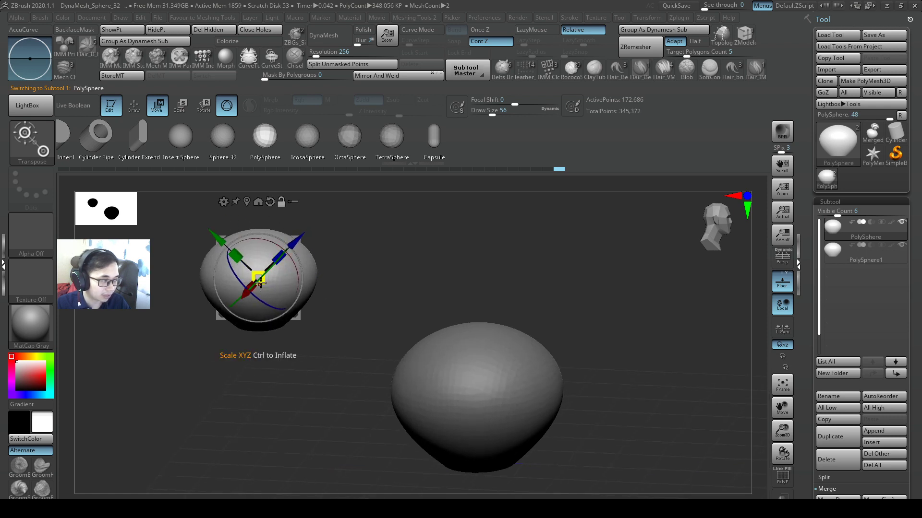
{"action": "left_click_drag", "start_coordinate": [274, 264], "coordinate": [241, 296], "text": "alt"}
{"action": "left_click_drag", "start_coordinate": [229, 246], "coordinate": [278, 287], "text": "alt"}
{"action": "right_click_drag", "start_coordinate": [442, 318], "coordinate": [479, 261]}
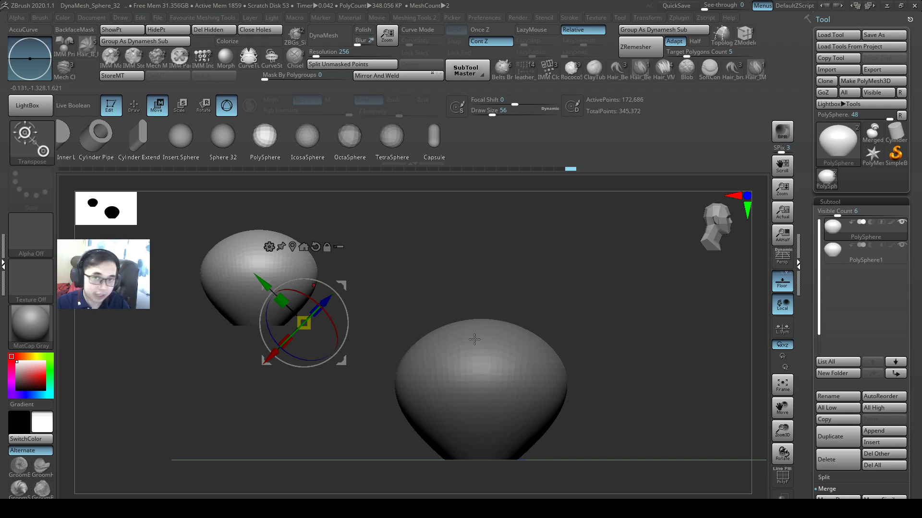
Reset the tilted, unlocked gizmo's orientation and centre it on the smaller sphere with Go To Unmasked Mesh Center.
{"action": "key", "text": "ctrl"}
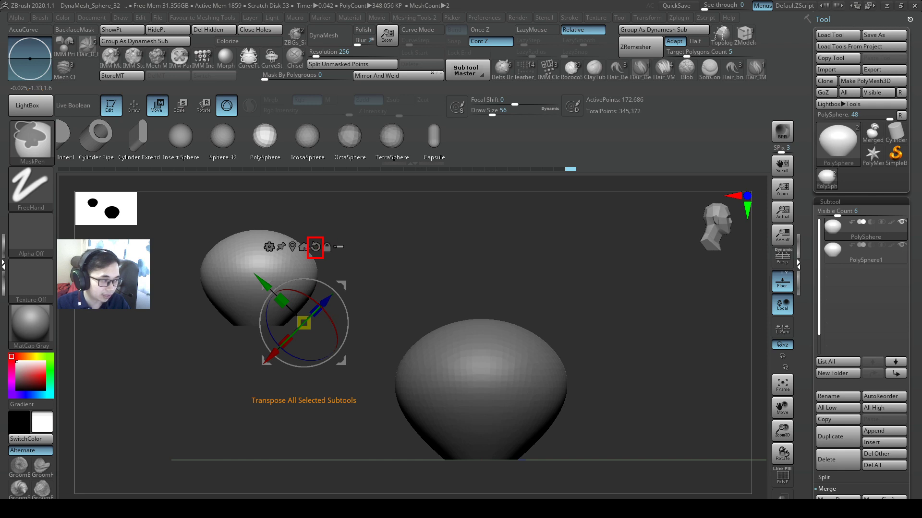
{"action": "left_click", "coordinate": [316, 247]}
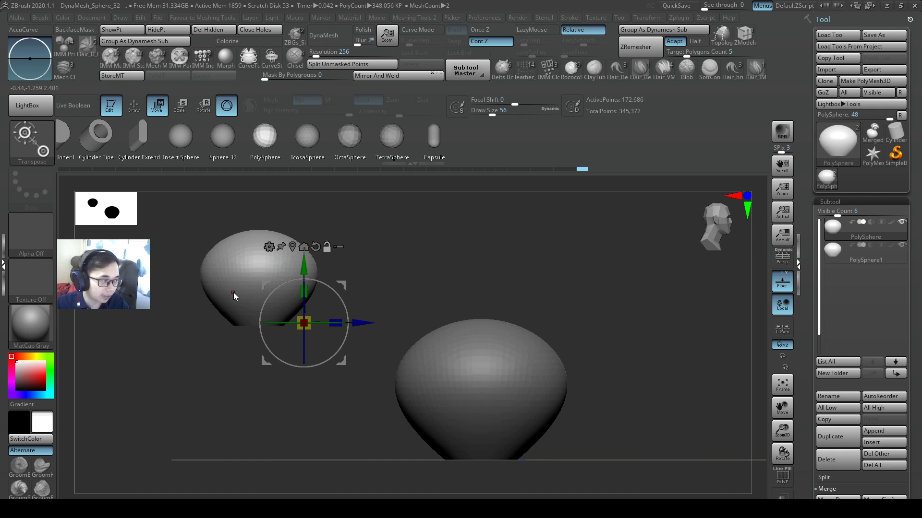
{"action": "left_click", "coordinate": [293, 251]}
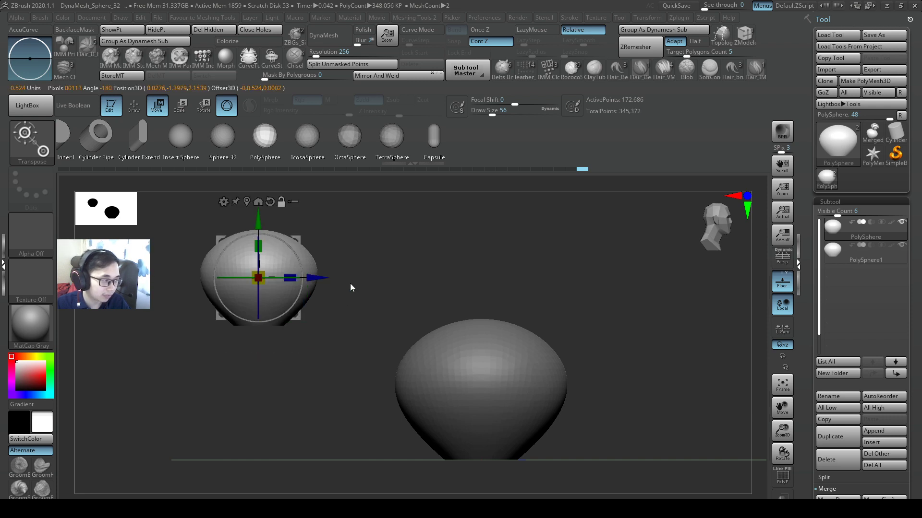
{"action": "left_click_drag", "start_coordinate": [350, 284], "coordinate": [369, 313], "text": "alt"}
{"action": "key", "text": "ctrl+z"}
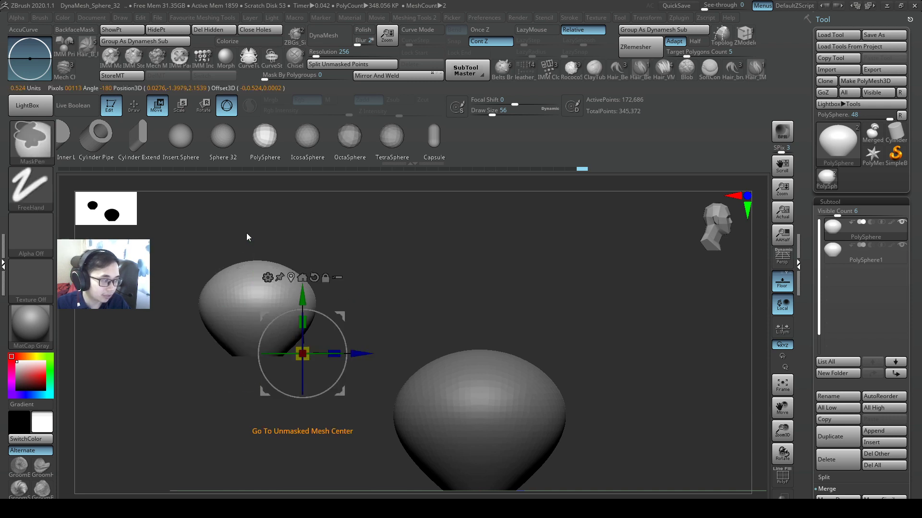
{"action": "left_click", "coordinate": [290, 278]}
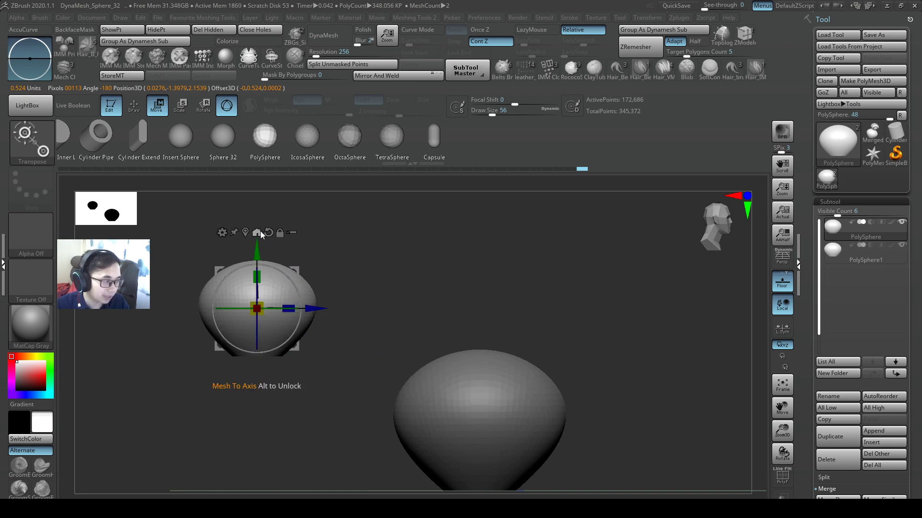
Box the gizmo's mesh-centre, home and reset icons in red, point an arrow at them, and clear the markup.
{"action": "key", "text": "ctrl"}
{"action": "left_click_drag", "start_coordinate": [275, 224], "coordinate": [239, 242]}
{"action": "left_click_drag", "start_coordinate": [299, 199], "coordinate": [267, 217]}
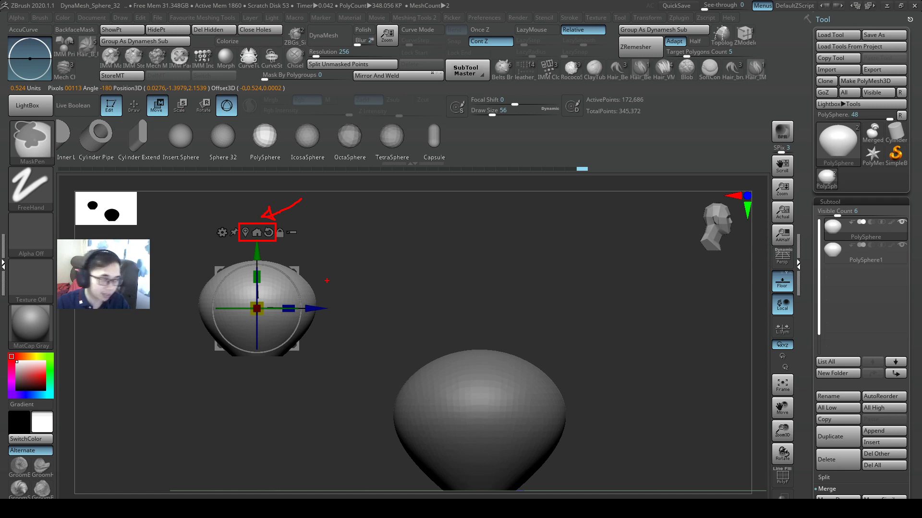
{"action": "key", "text": "Escape"}
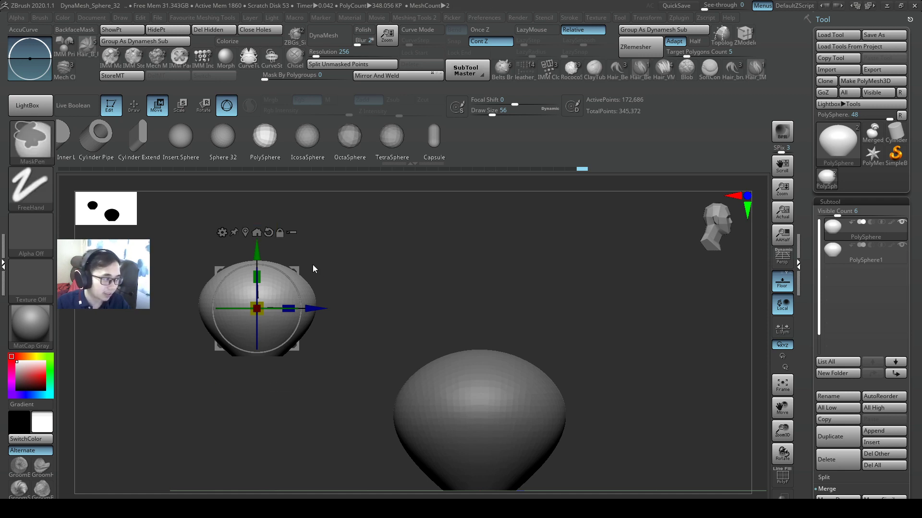
Undo the gizmo reset, repeat it to try moving the smaller sphere along Z, and undo back to the tilted gizmo.
{"action": "key", "text": "ctrl+z"}
{"action": "key", "text": "ctrl+z"}
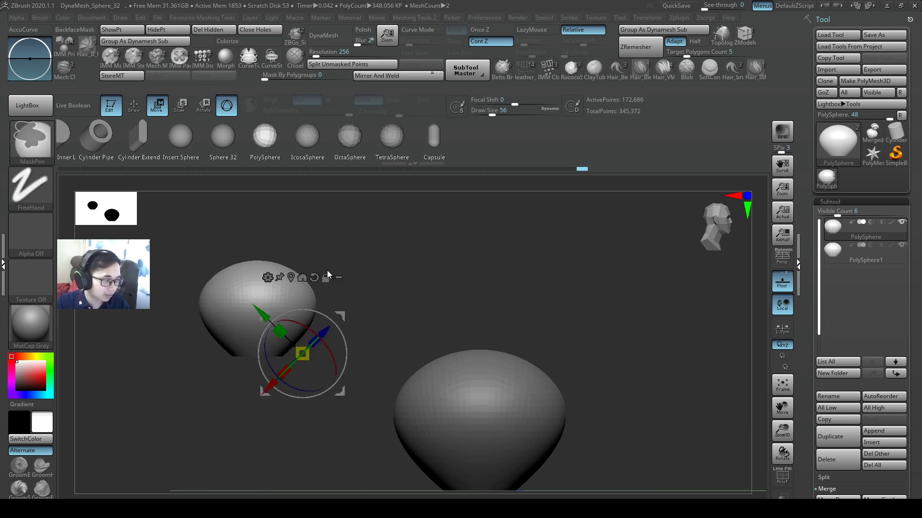
{"action": "left_click", "coordinate": [314, 278]}
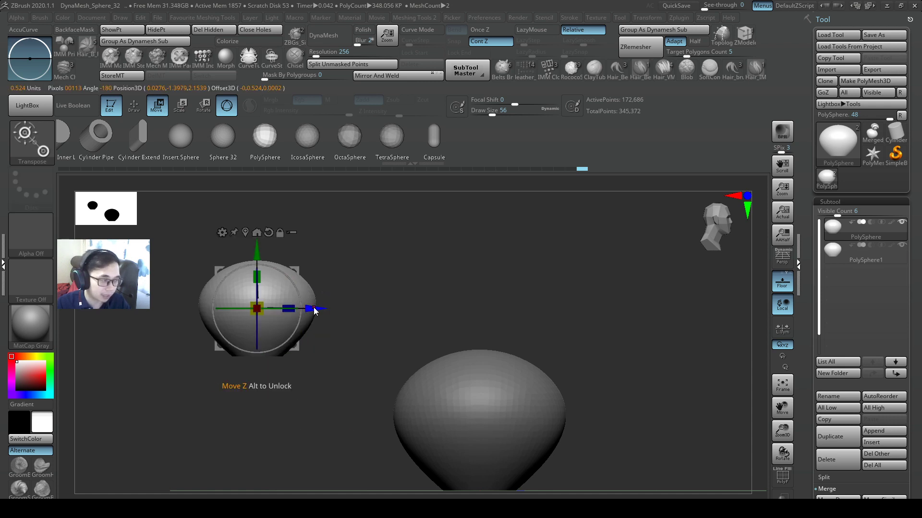
{"action": "mouse_move", "coordinate": [314, 311]}
{"action": "left_mouse_down"}
{"action": "mouse_move", "coordinate": [590, 325]}
{"action": "mouse_move", "coordinate": [555, 350]}
{"action": "left_mouse_up"}
{"action": "key", "text": "ctrl+z"}
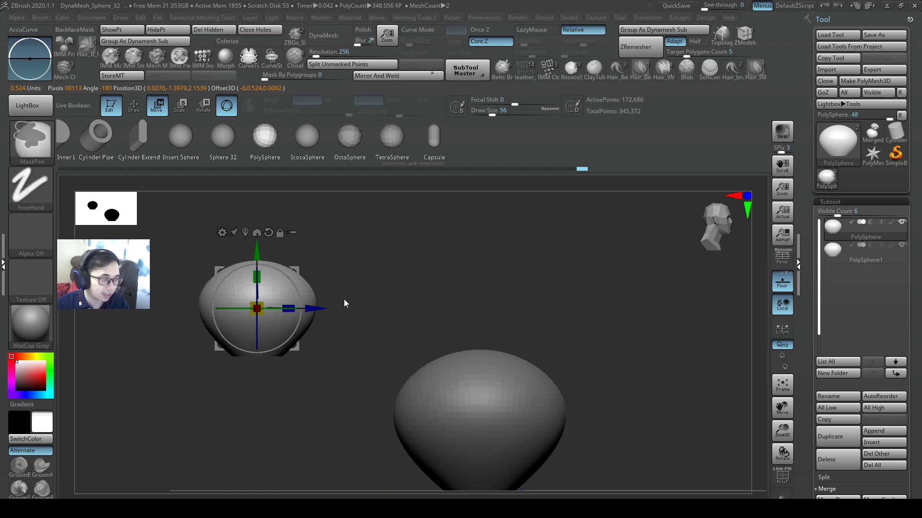
{"action": "key", "text": "ctrl+z"}
{"action": "key", "text": "ctrl+z"}
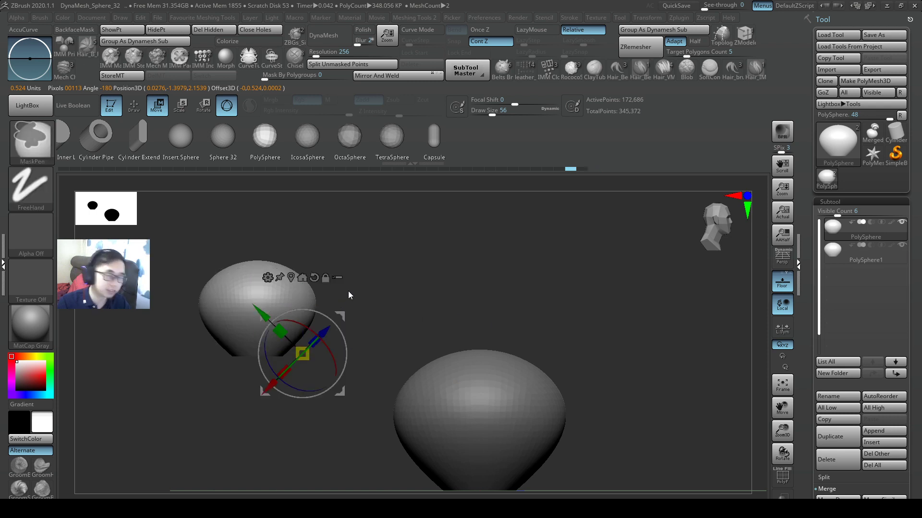
Make the larger sphere's PolySphere1 subtool active and switch back to the smaller sphere's PolySphere subtool.
{"action": "left_click", "coordinate": [493, 412], "text": "alt"}
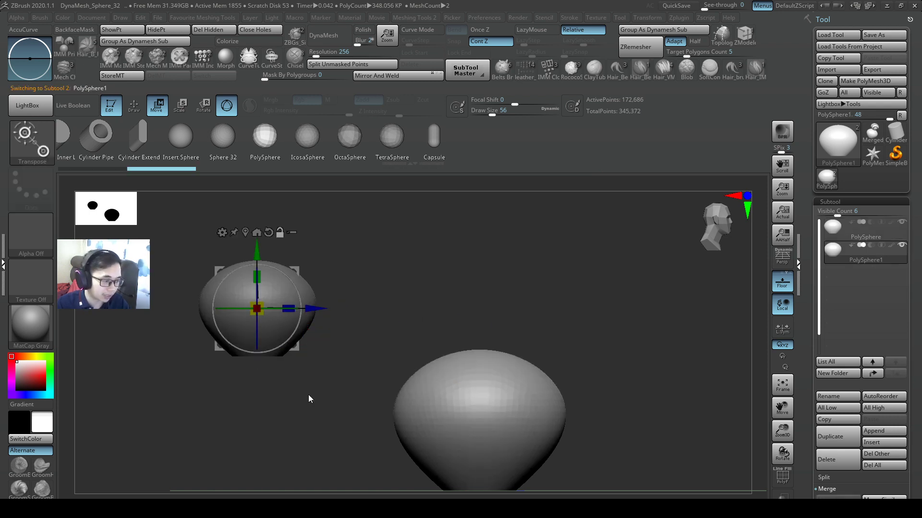
{"action": "key", "text": "ctrl+shift+z"}
{"action": "left_click", "coordinate": [312, 293], "text": "alt"}
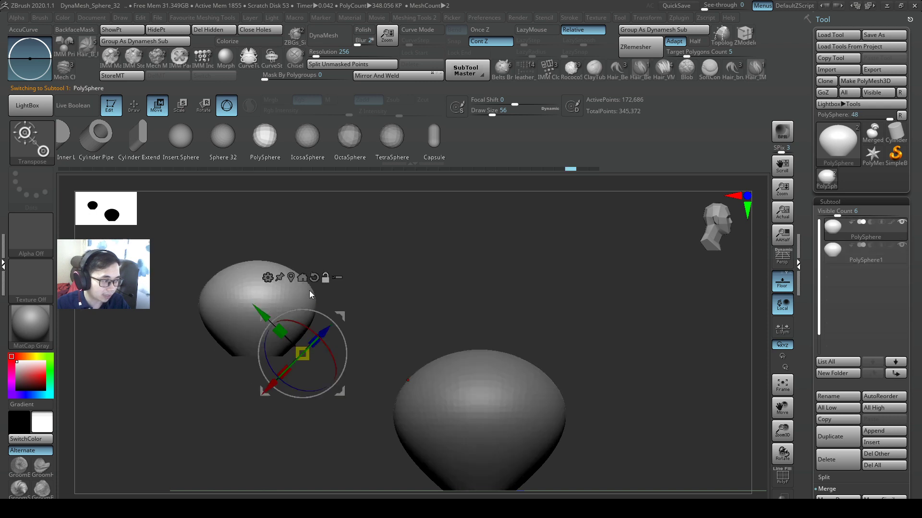
Tilt and shift the gizmo near the smaller sphere's upper edge, then reset its orientation and centre it on the mesh.
{"action": "left_click_drag", "start_coordinate": [257, 281], "coordinate": [253, 420]}
{"action": "left_click_drag", "start_coordinate": [300, 299], "coordinate": [300, 329]}
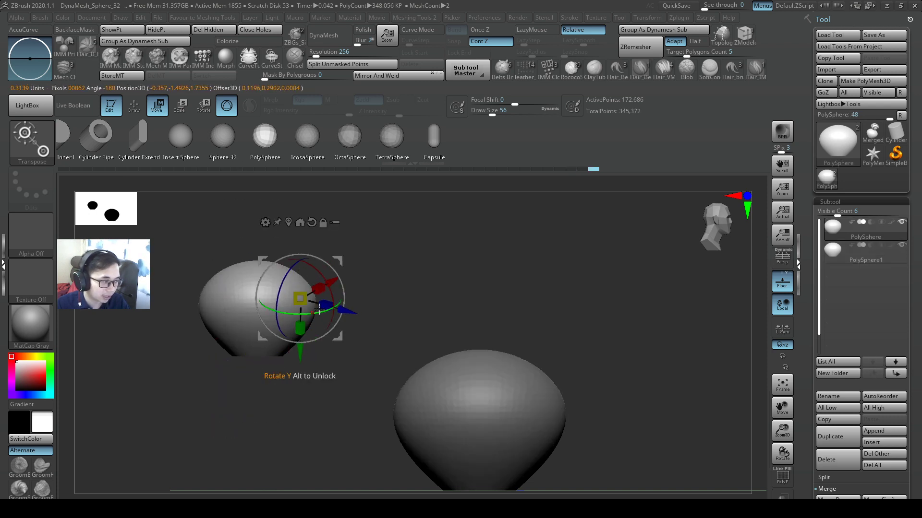
{"action": "left_click", "coordinate": [309, 224]}
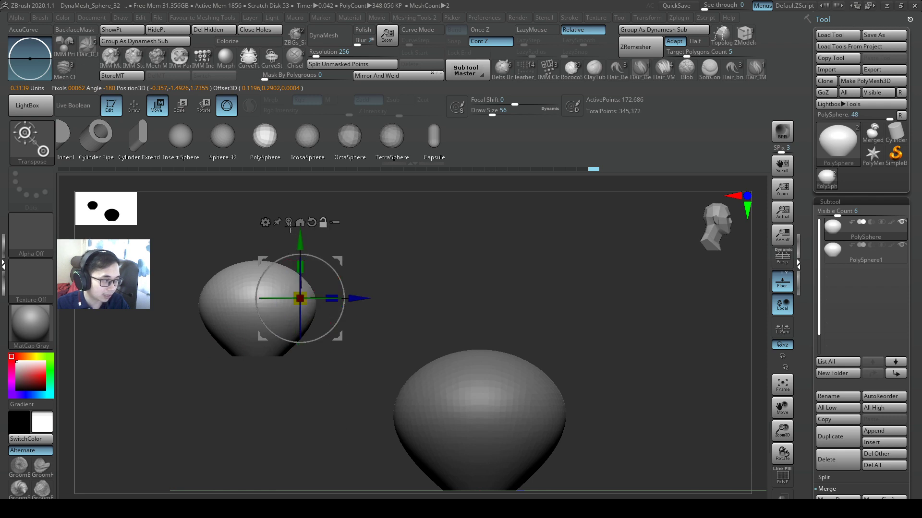
{"action": "left_click", "coordinate": [299, 222]}
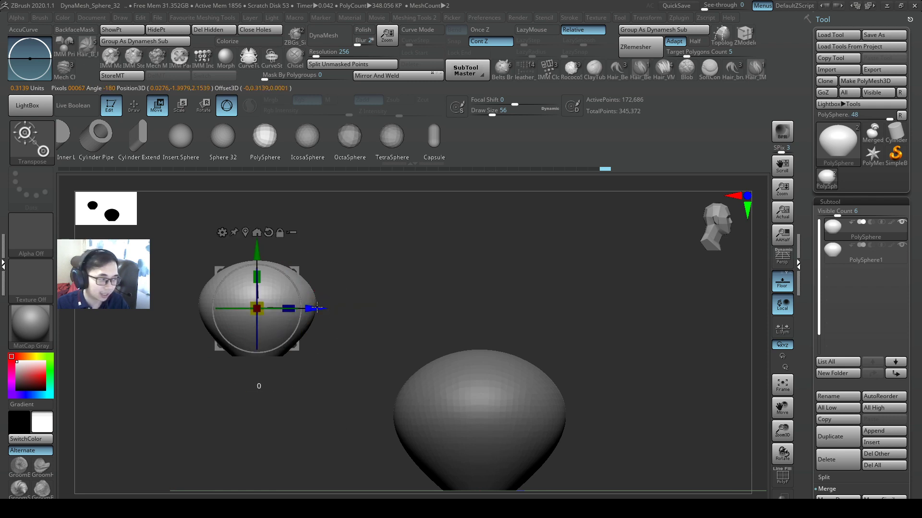
Move the smaller sphere along the gizmo's Z axis until it sits directly above the larger sphere.
{"action": "left_click_drag", "start_coordinate": [318, 309], "coordinate": [540, 335]}
{"action": "left_click_drag", "start_coordinate": [560, 305], "coordinate": [536, 296], "text": "alt"}
{"action": "key", "text": "q"}
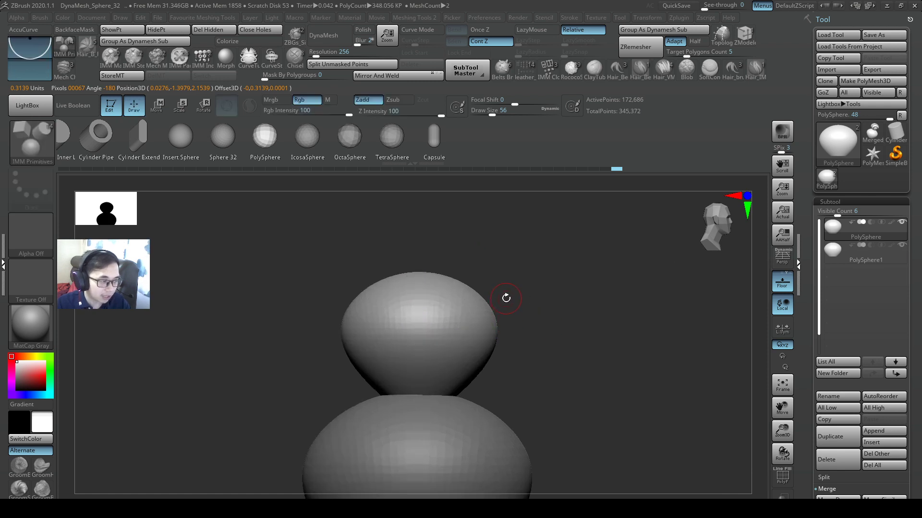
{"action": "key", "text": "w"}
Mask one half of the smaller sphere and place the gizmo at the unmasked mesh centre.
{"action": "left_click_drag", "start_coordinate": [297, 232], "coordinate": [432, 430], "text": "ctrl"}
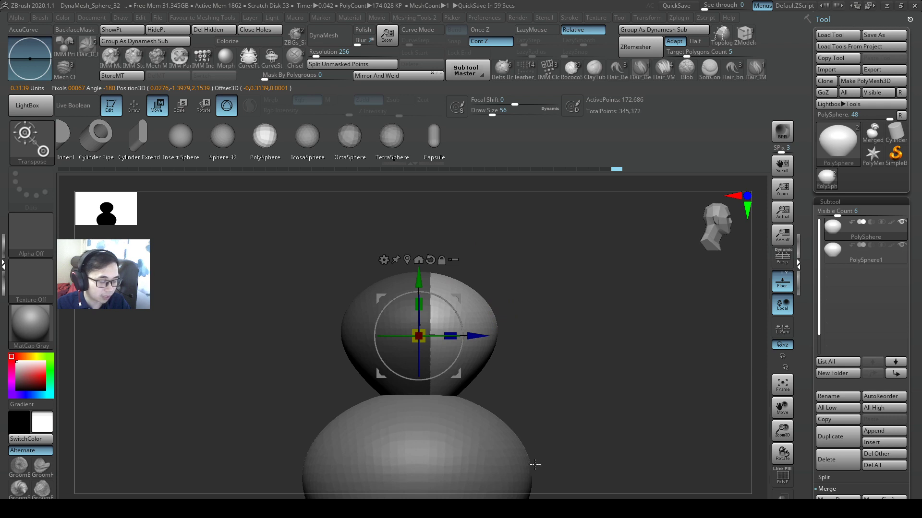
{"action": "left_click_drag", "start_coordinate": [533, 456], "coordinate": [530, 416]}
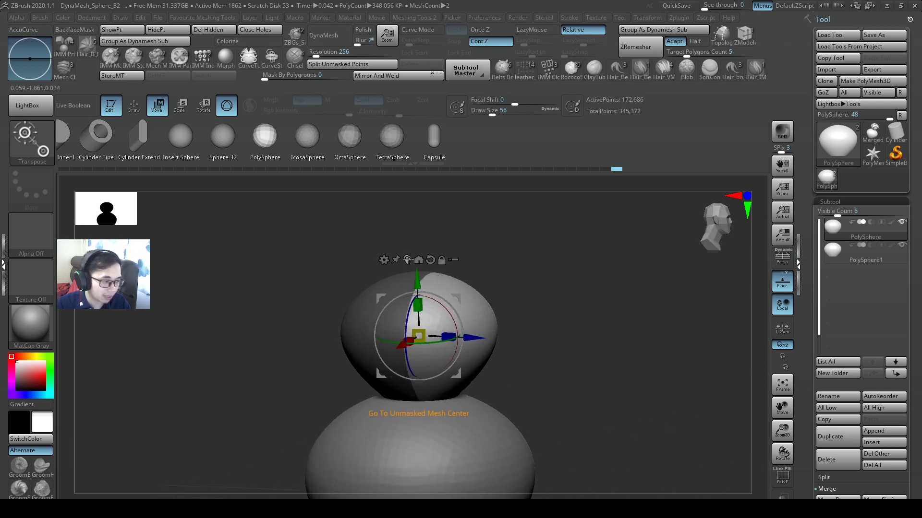
{"action": "left_click", "coordinate": [407, 259]}
Extend the mask from above so only one corner section stays unmasked, and centre the gizmo on that section.
{"action": "left_click_drag", "start_coordinate": [539, 335], "coordinate": [537, 420]}
{"action": "key", "text": "ctrl"}
{"action": "left_click_drag", "start_coordinate": [510, 261], "coordinate": [405, 319], "text": "ctrl"}
{"action": "left_click", "coordinate": [431, 264]}
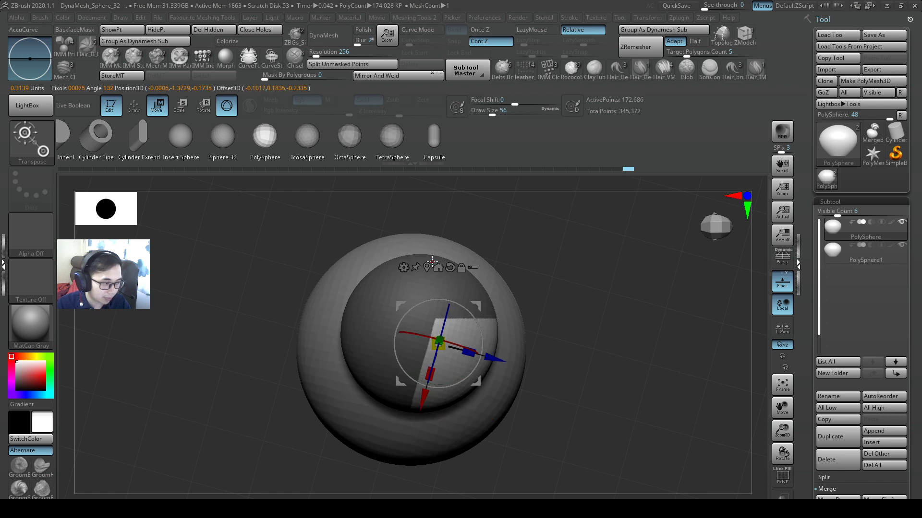
Clear the mask from the smaller sphere and frame both spheres from the side.
{"action": "left_click_drag", "start_coordinate": [525, 364], "coordinate": [529, 308]}
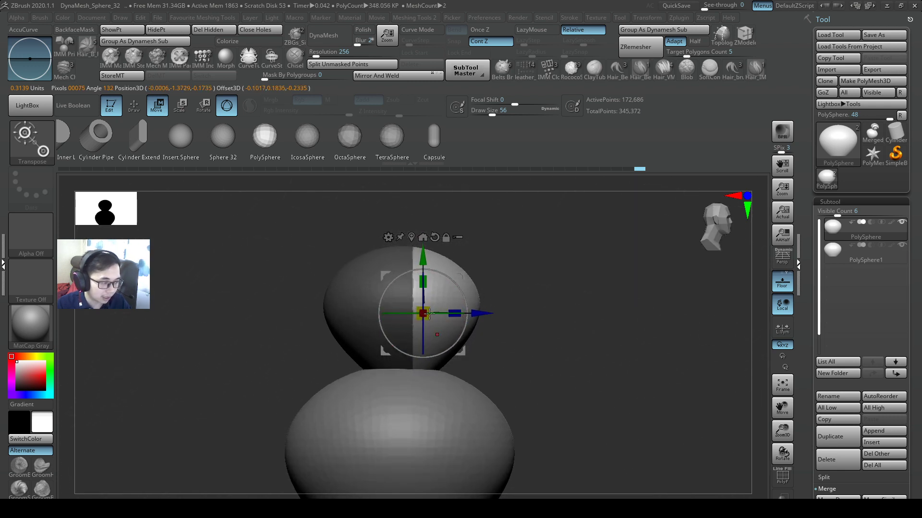
{"action": "left_click_drag", "start_coordinate": [492, 250], "coordinate": [398, 255]}
{"action": "left_click_drag", "start_coordinate": [482, 336], "coordinate": [508, 341]}
{"action": "right_click_drag", "start_coordinate": [567, 364], "coordinate": [534, 358], "text": "ctrl"}
{"action": "left_click_drag", "start_coordinate": [554, 309], "coordinate": [556, 338], "text": "ctrl"}
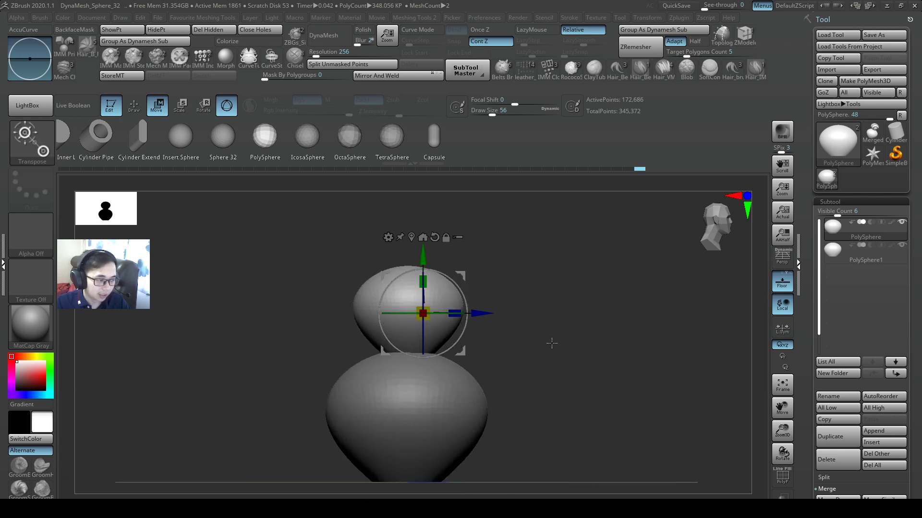
{"action": "right_click_drag", "start_coordinate": [556, 345], "coordinate": [521, 322], "text": "ctrl"}
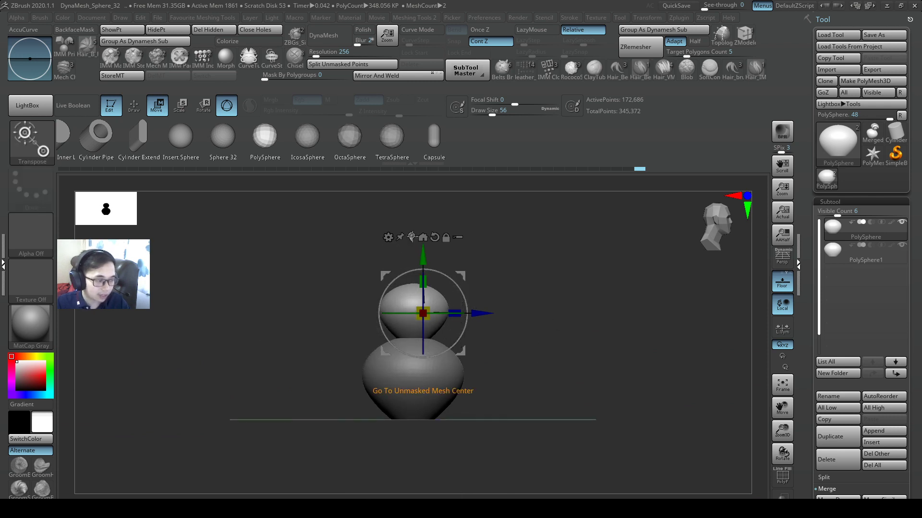
{"action": "right_click_drag", "start_coordinate": [519, 244], "coordinate": [499, 272], "text": "ctrl"}
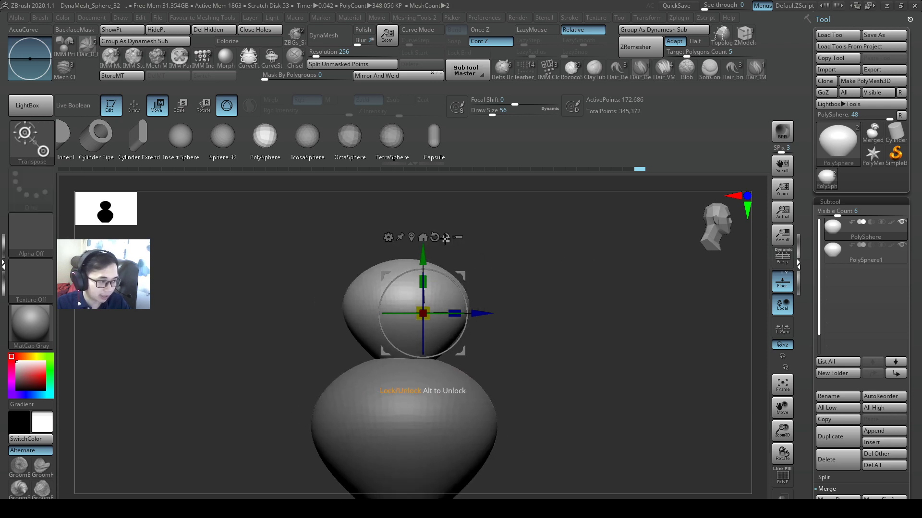
Shift the gizmo to the top of the smaller sphere and tilt it without transforming the mesh.
{"action": "left_click_drag", "start_coordinate": [455, 286], "coordinate": [457, 212], "text": "alt"}
{"action": "left_click_drag", "start_coordinate": [384, 254], "coordinate": [352, 242], "text": "alt"}
{"action": "right_click_drag", "start_coordinate": [531, 286], "coordinate": [488, 342], "text": "alt"}
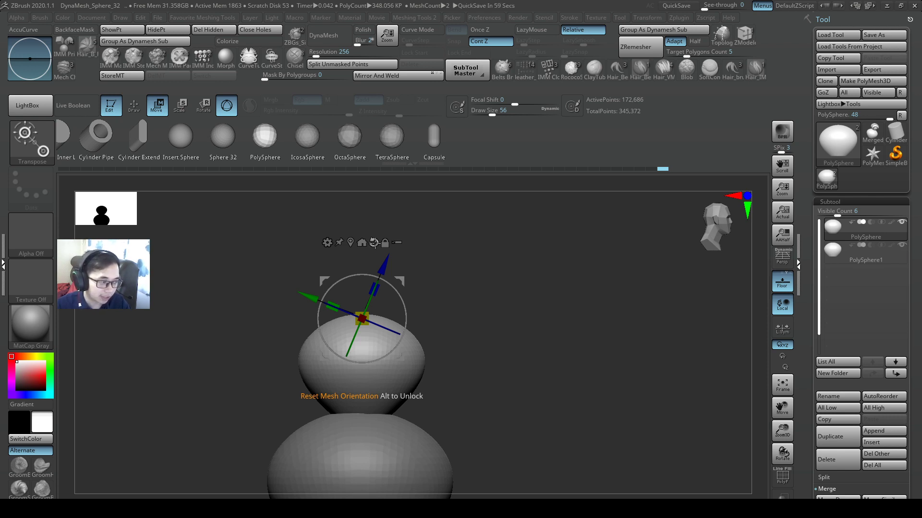
Try Reset Mesh Orientation on the smaller sphere with the gizmo locked, outlining the mesh in red before undoing the reset.
{"action": "left_click", "coordinate": [374, 243]}
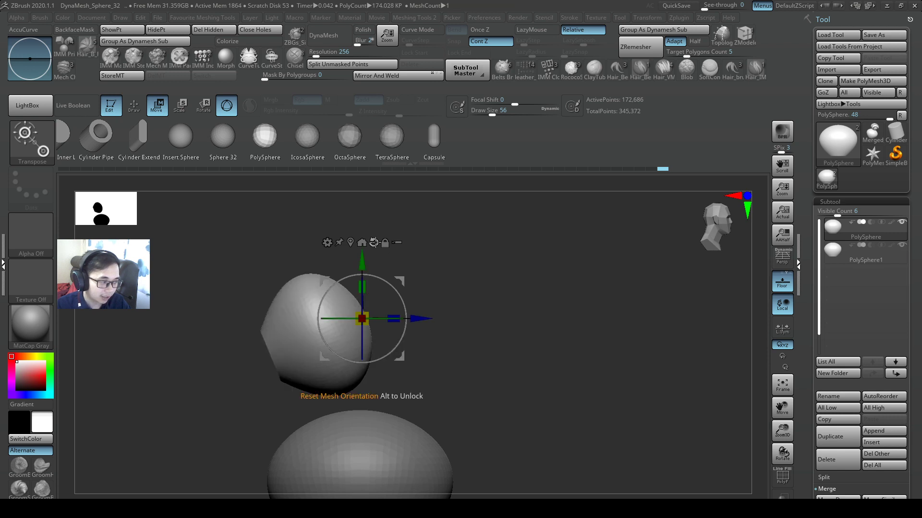
{"action": "key", "text": "ctrl"}
{"action": "mouse_move", "coordinate": [401, 294]}
{"action": "left_mouse_down", "text": "ctrl"}
{"action": "mouse_move", "coordinate": [315, 318]}
{"action": "mouse_move", "coordinate": [376, 271]}
{"action": "left_mouse_up", "text": "ctrl"}
{"action": "key", "text": "Escape"}
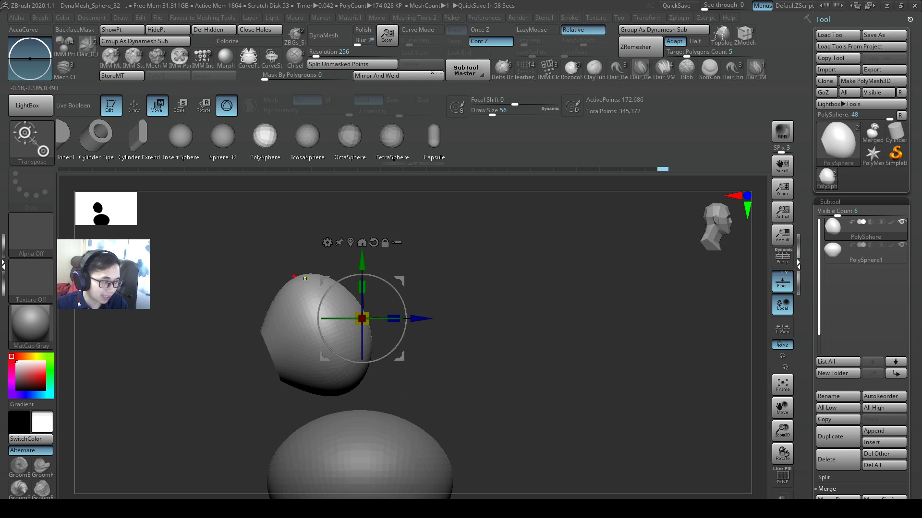
{"action": "key", "text": "ctrl+2"}
{"action": "mouse_move", "coordinate": [300, 271]}
{"action": "left_mouse_down"}
{"action": "mouse_move", "coordinate": [391, 326]}
{"action": "mouse_move", "coordinate": [298, 381]}
{"action": "mouse_move", "coordinate": [280, 295]}
{"action": "left_mouse_up"}
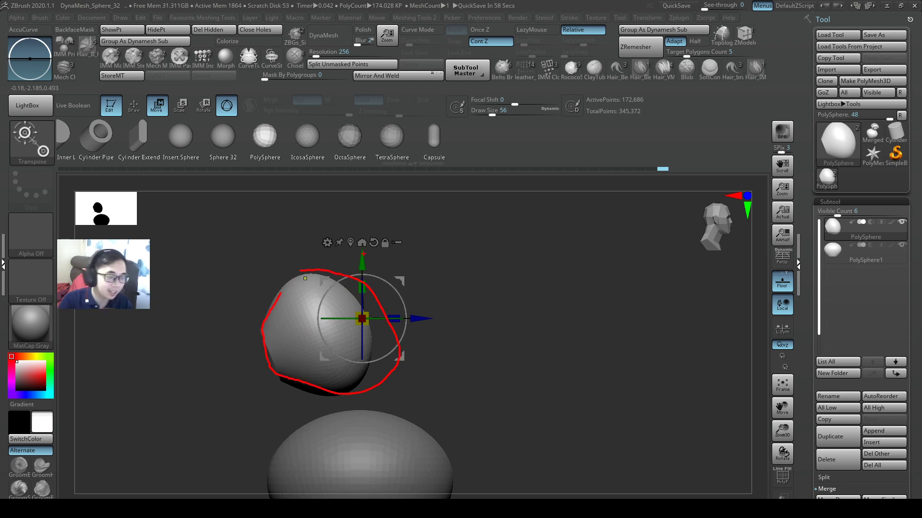
{"action": "mouse_move", "coordinate": [510, 282]}
{"action": "left_mouse_down"}
{"action": "mouse_move", "coordinate": [531, 285]}
{"action": "mouse_move", "coordinate": [474, 322]}
{"action": "mouse_move", "coordinate": [493, 323]}
{"action": "mouse_move", "coordinate": [509, 341]}
{"action": "mouse_move", "coordinate": [531, 340]}
{"action": "mouse_move", "coordinate": [439, 267]}
{"action": "mouse_move", "coordinate": [449, 348]}
{"action": "left_mouse_up"}
{"action": "key", "text": "ctrl+z"}
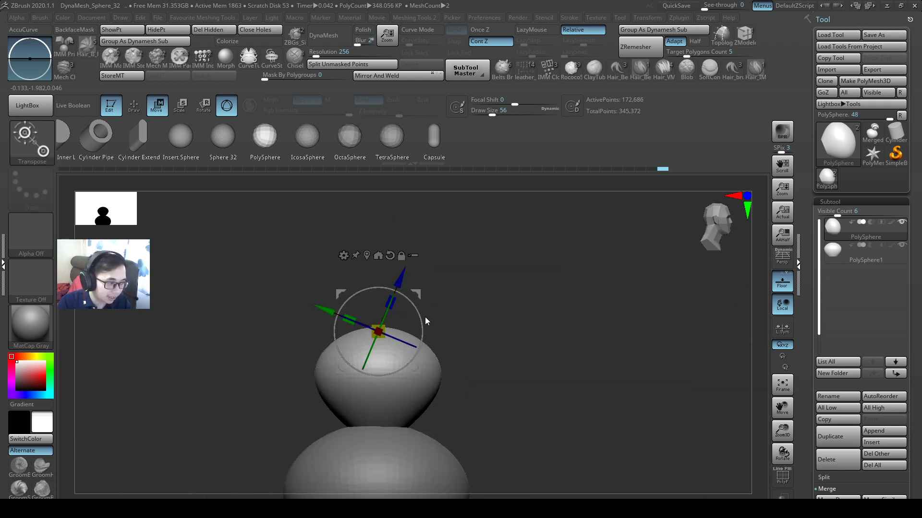
Rotate the gizmo so its Z axis points nearly upward, and shift it along Y toward the smaller sphere's side.
{"action": "left_click_drag", "start_coordinate": [414, 310], "coordinate": [392, 298]}
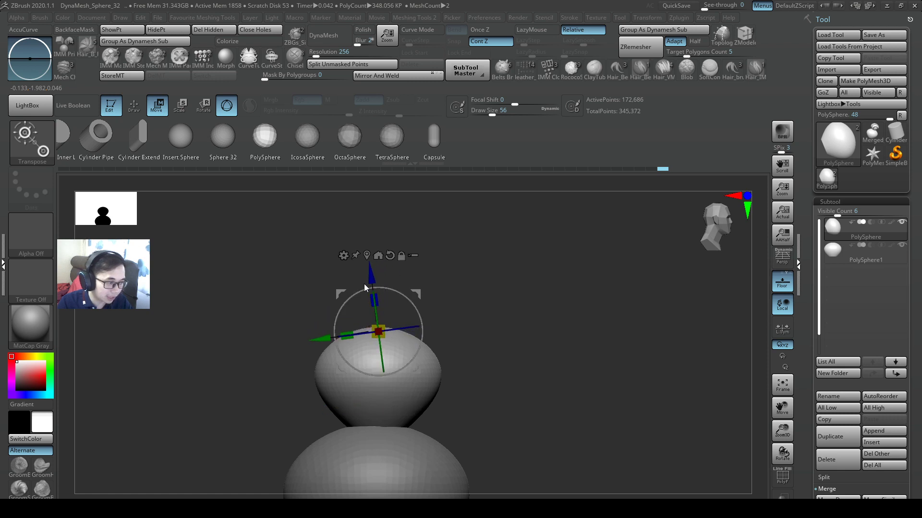
{"action": "left_click_drag", "start_coordinate": [323, 338], "coordinate": [296, 343], "text": "alt"}
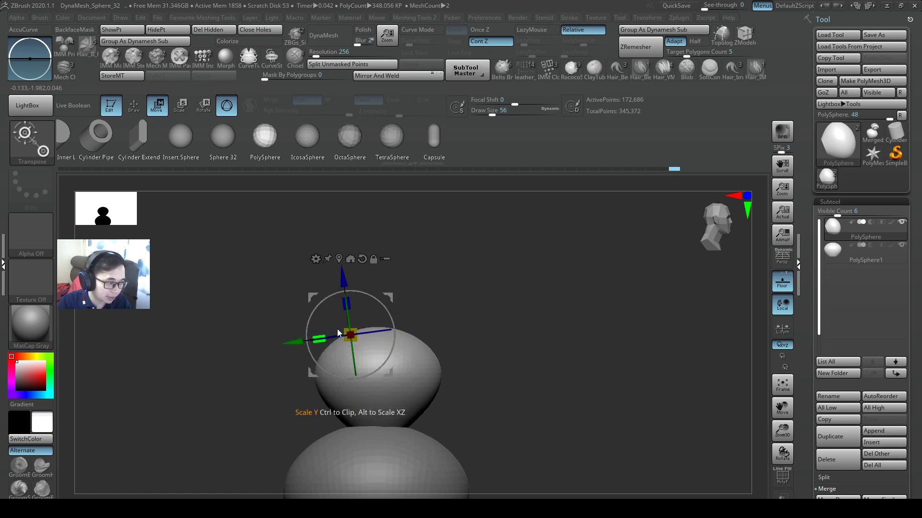
Apply Reset Mesh Orientation to the smaller sphere twice with the gizmo locked, undoing it each time.
{"action": "left_click", "coordinate": [361, 260]}
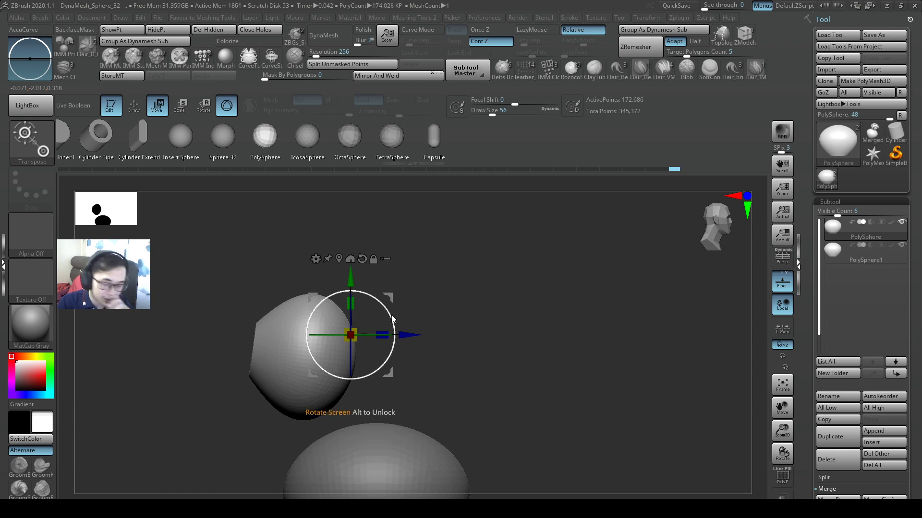
{"action": "key", "text": "ctrl+z"}
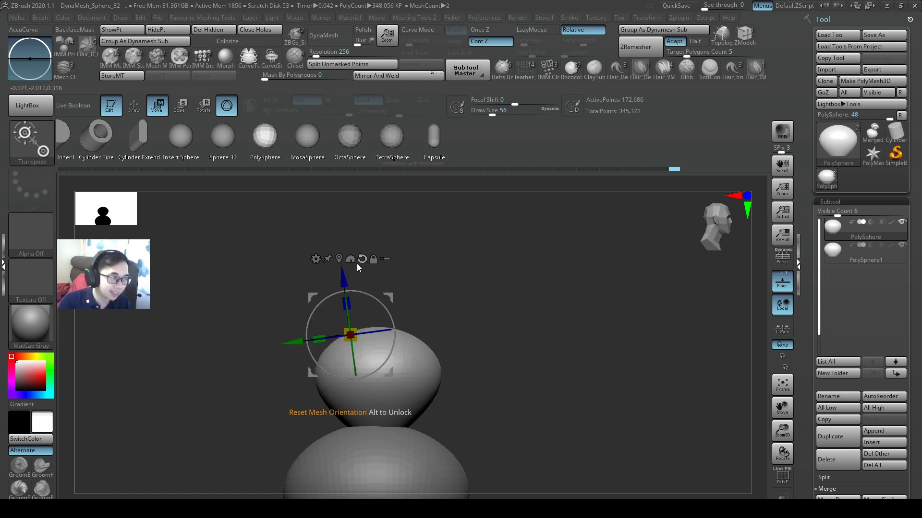
{"action": "left_click", "coordinate": [361, 260]}
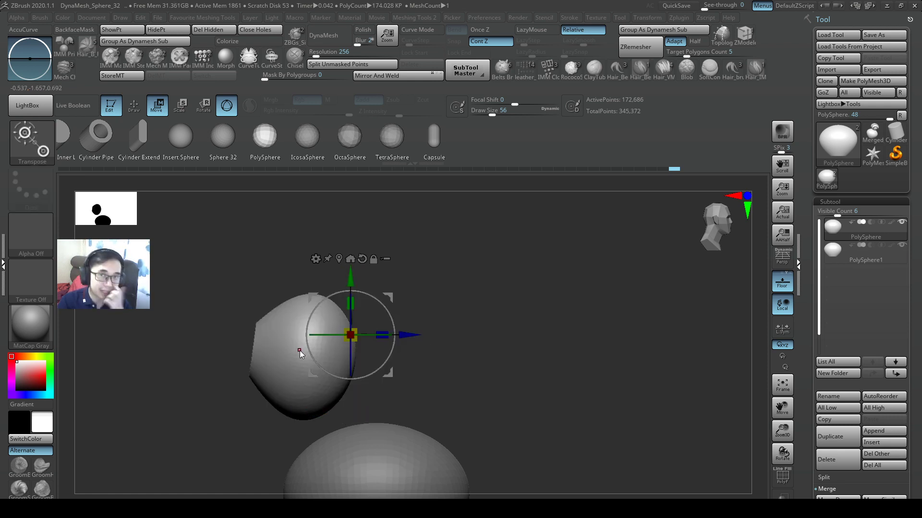
{"action": "left_click_drag", "start_coordinate": [385, 321], "coordinate": [396, 343]}
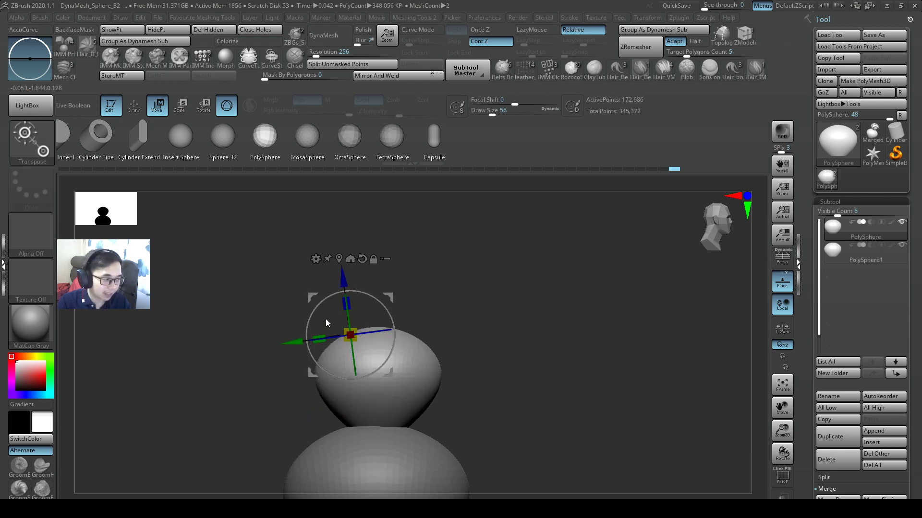
Shift the gizmo over the smaller sphere without transforming it, and reset its orientation and center it on the unmasked mesh.
{"action": "left_click_drag", "start_coordinate": [298, 342], "coordinate": [330, 338], "text": "alt"}
{"action": "left_click_drag", "start_coordinate": [375, 275], "coordinate": [377, 300], "text": "alt"}
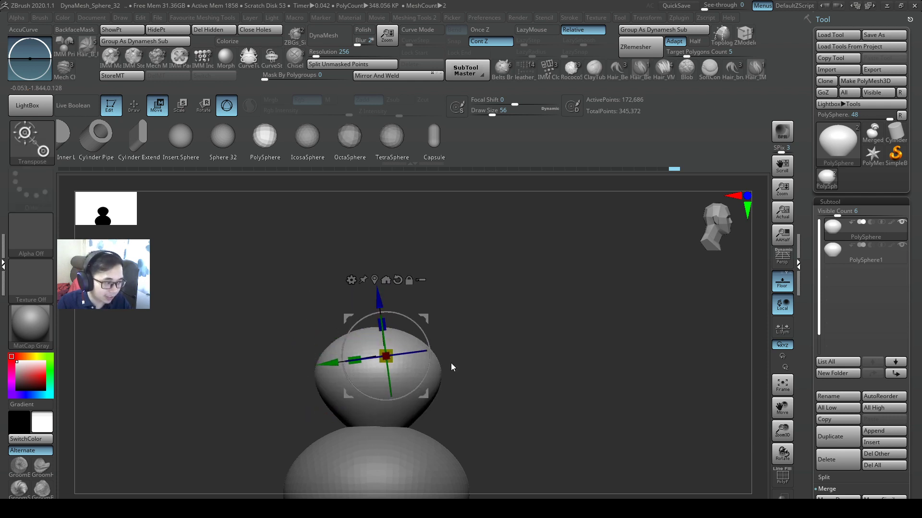
{"action": "left_click", "coordinate": [397, 281]}
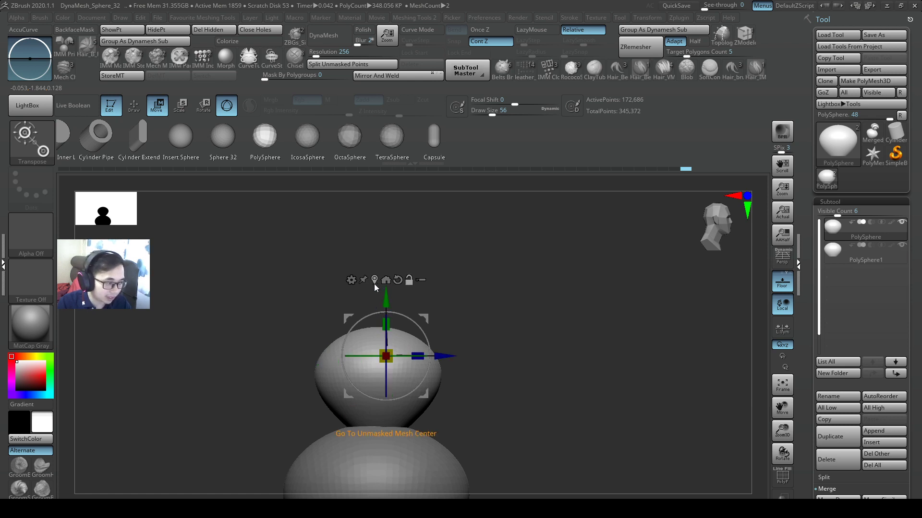
{"action": "left_click", "coordinate": [374, 283]}
{"action": "left_click_drag", "start_coordinate": [491, 322], "coordinate": [439, 334]}
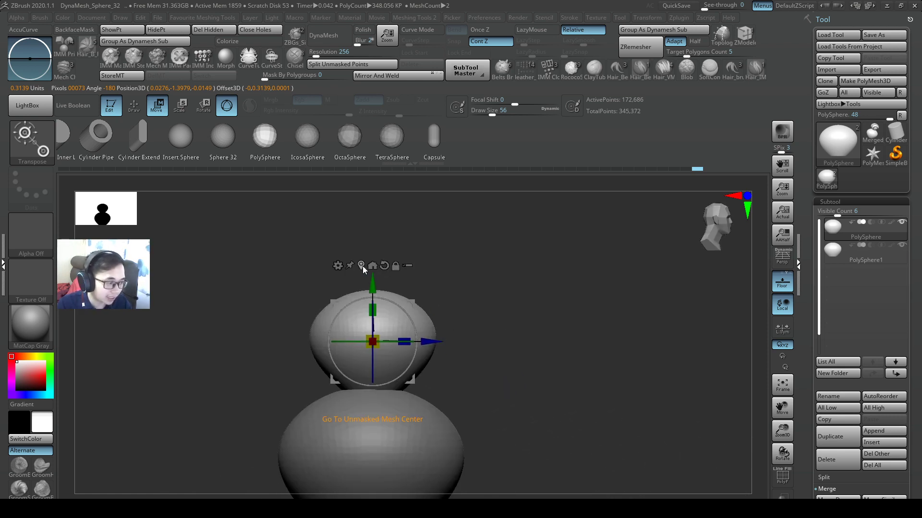
Move the gizmo off-center to the upper side of the smaller sphere and tilt its axes without transforming the mesh.
{"action": "left_click_drag", "start_coordinate": [433, 292], "coordinate": [486, 345], "text": "alt"}
{"action": "left_click", "coordinate": [393, 286], "text": "alt"}
{"action": "left_click_drag", "start_coordinate": [443, 400], "coordinate": [432, 368]}
{"action": "left_click", "coordinate": [437, 344]}
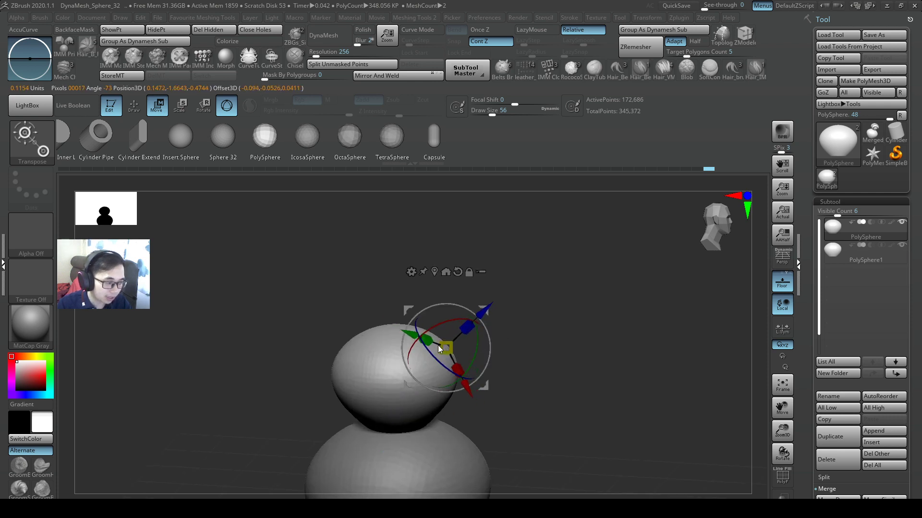
Place the gizmo on the smaller sphere's side, and reset its orientation and center it on the unmasked mesh without transforming the sphere.
{"action": "left_click", "coordinate": [382, 343], "text": "alt"}
{"action": "left_click", "coordinate": [436, 362], "text": "alt"}
{"action": "left_click_drag", "start_coordinate": [495, 328], "coordinate": [532, 288]}
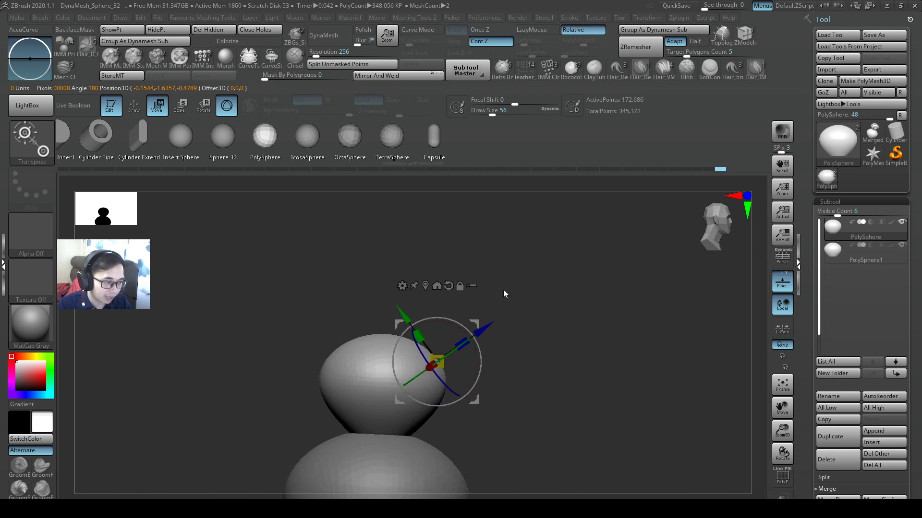
{"action": "left_click", "coordinate": [450, 286], "text": "alt"}
{"action": "left_click", "coordinate": [425, 287]}
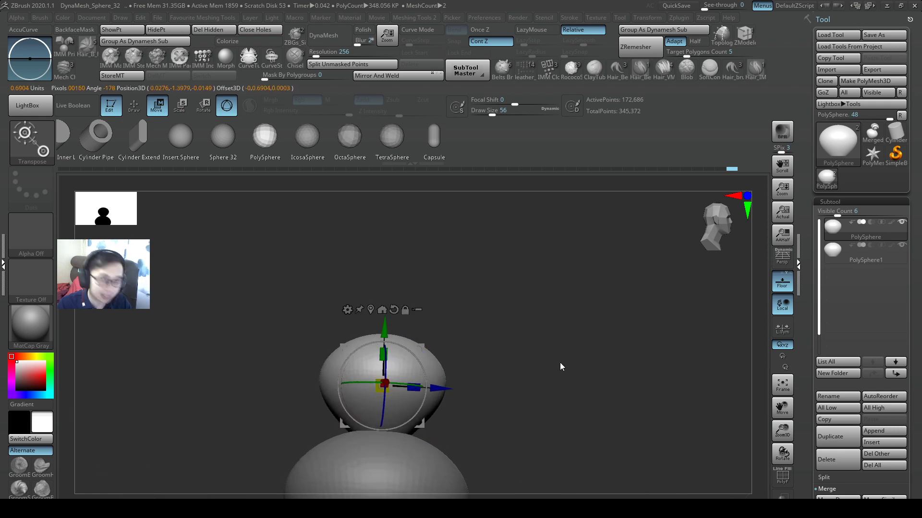